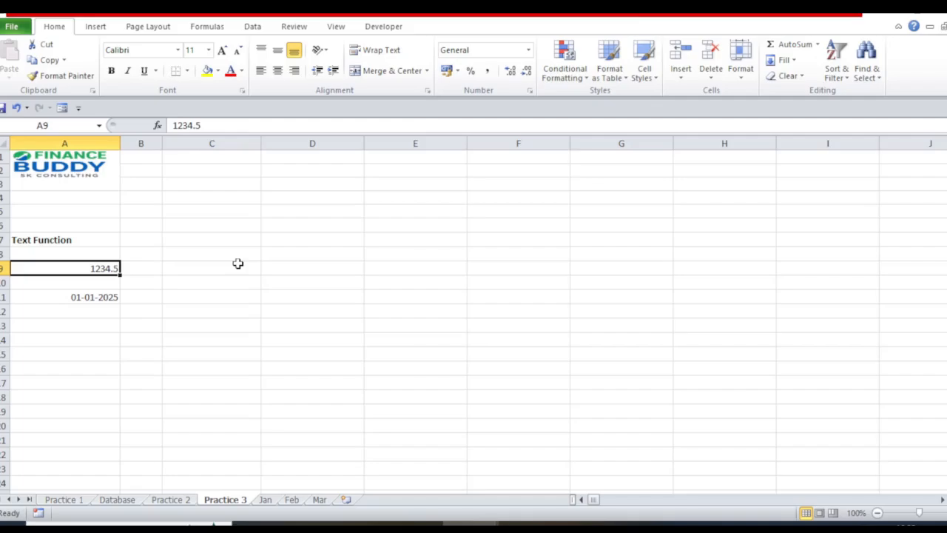
Enter the formula =TEXT(A9,"0.00") in cell C9 to show the number with two decimals.
click(238, 263)
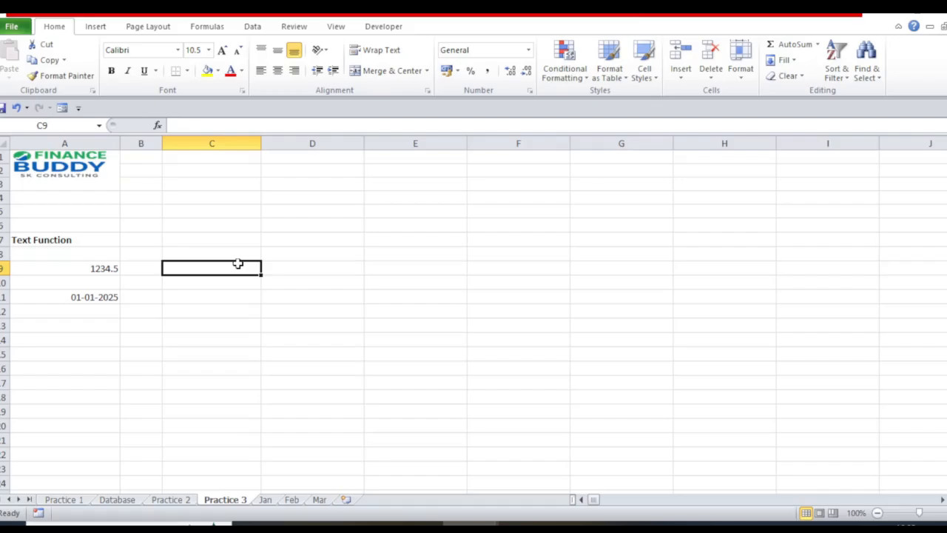
text(=)
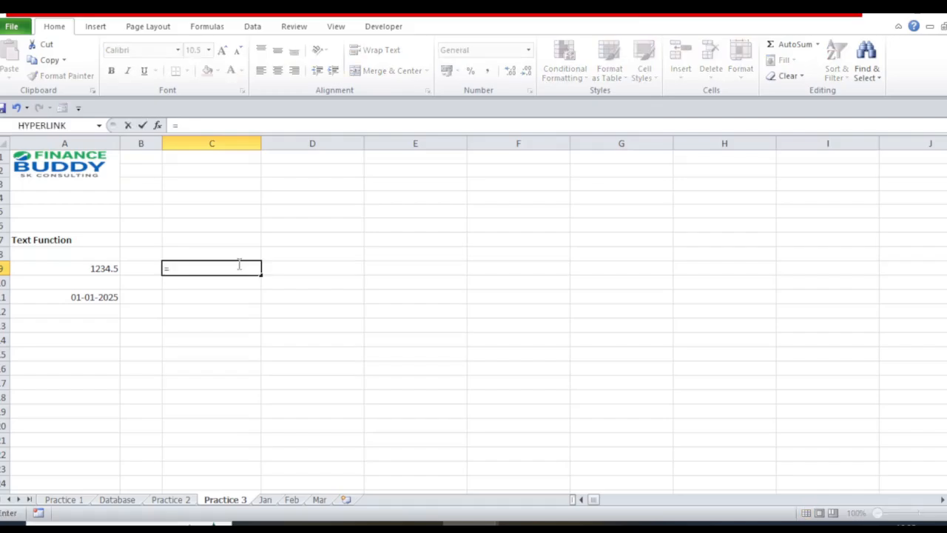
text(text()
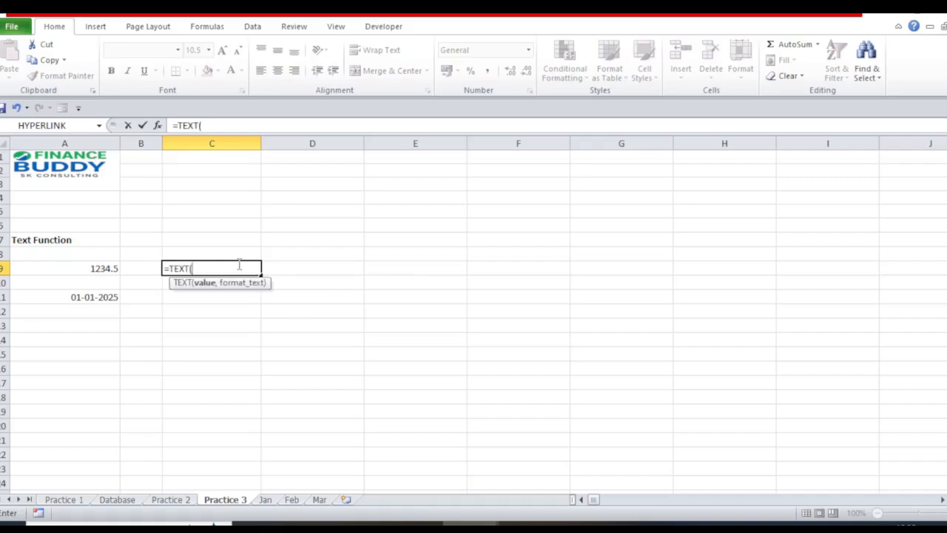
key(Left)
key(Left)
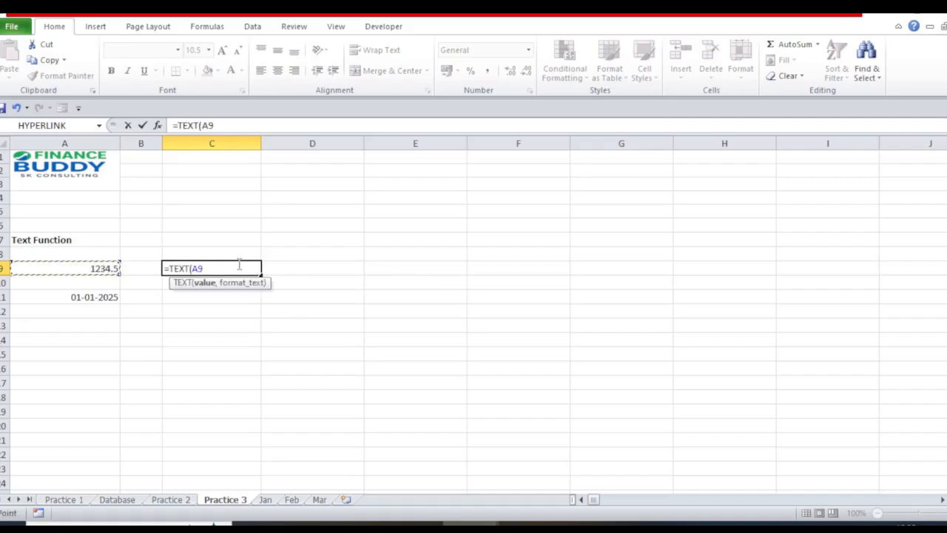
text(,)
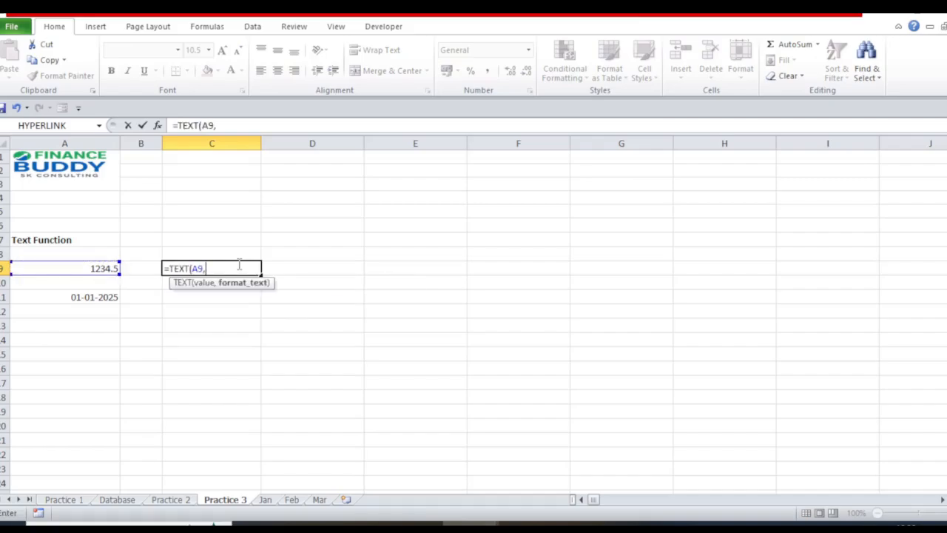
text(")
text(0.00"))
key(Return)
click(237, 264)
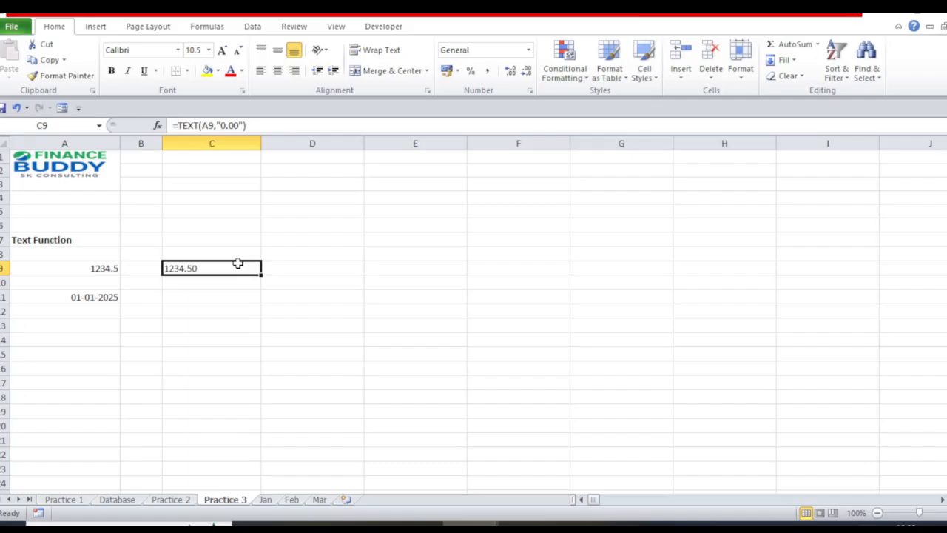
Examine the original number in A9 and compare it with the formatted text in C9.
key(Left)
key(Left)
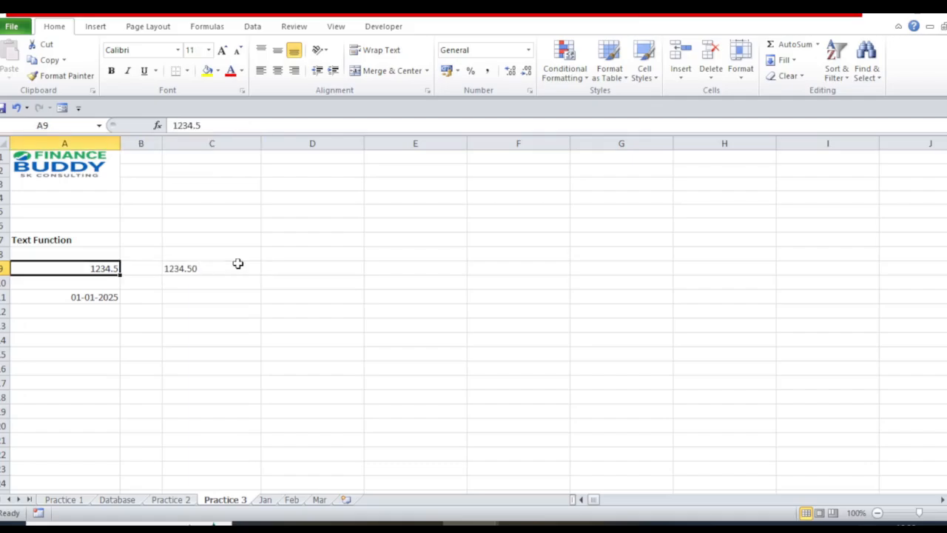
key(F2)
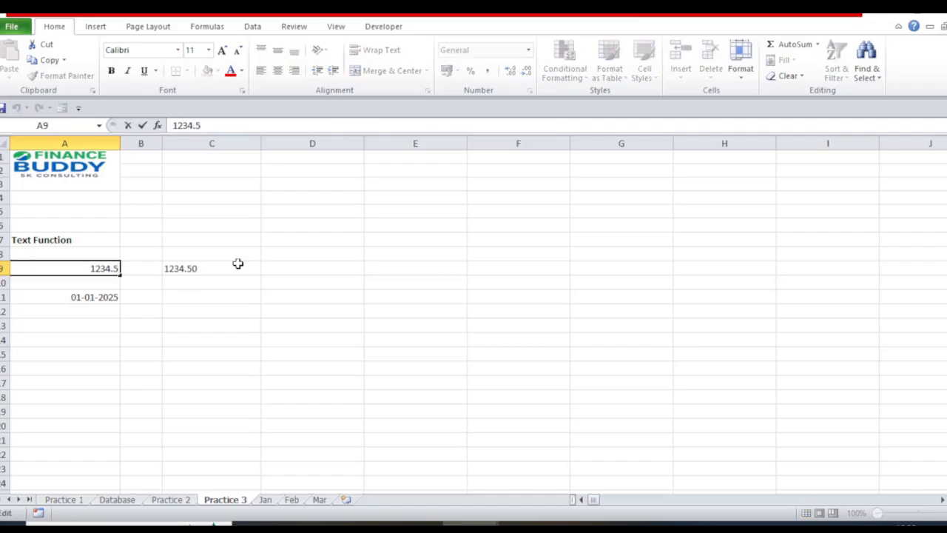
key(Return)
key(Up)
key(F2)
key(Escape)
key(Right)
key(Right)
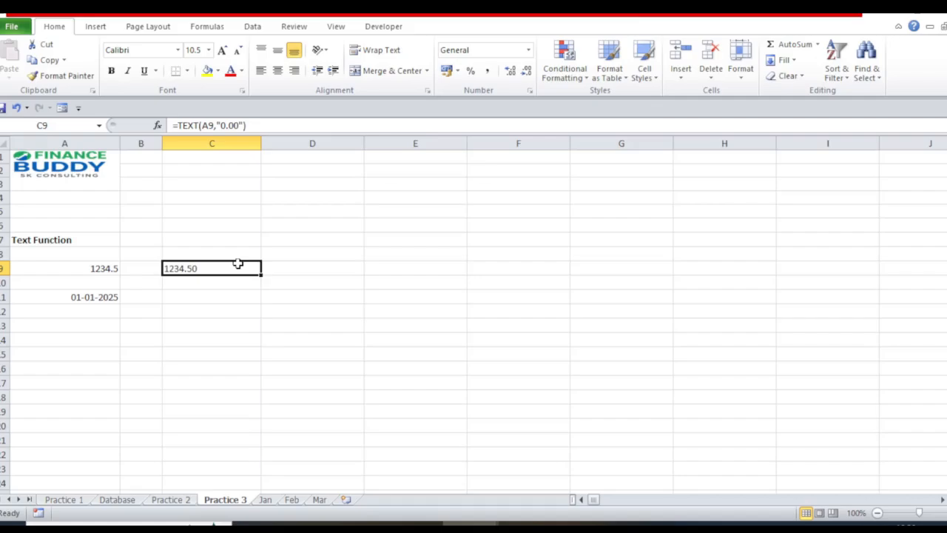
Enter the formula =TEXT(A9,"$#,##0") in cell D9 to show the number as a dollar amount.
key(Right)
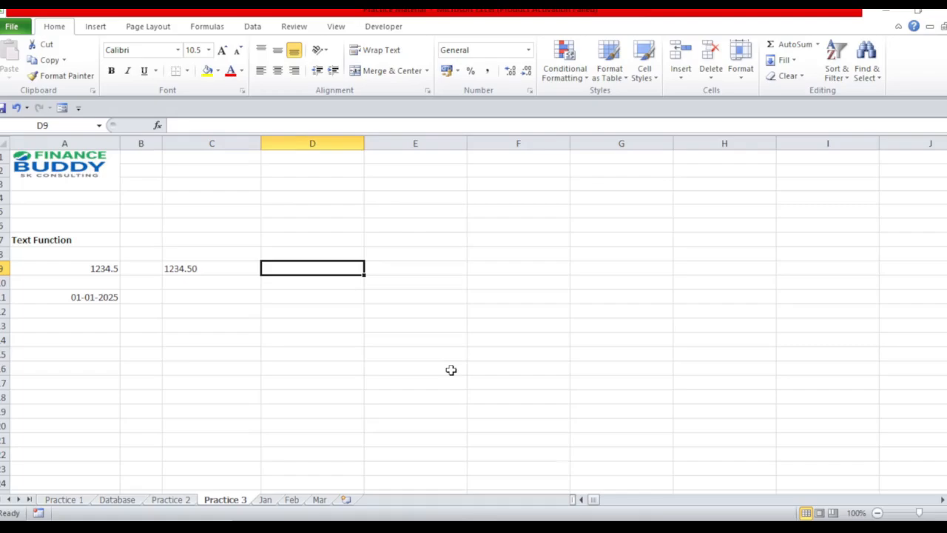
text(=TEXT()
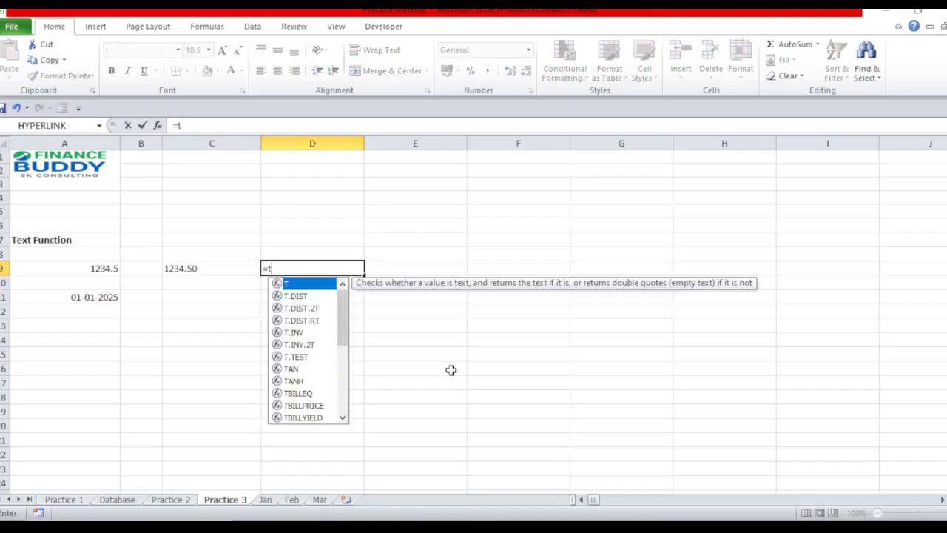
key(Left)
key(Left)
key(Left)
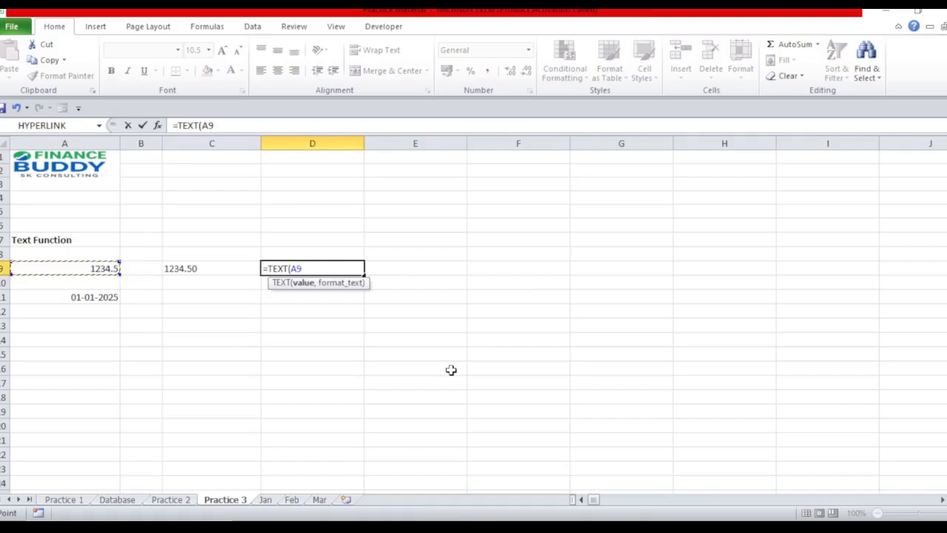
text(,)
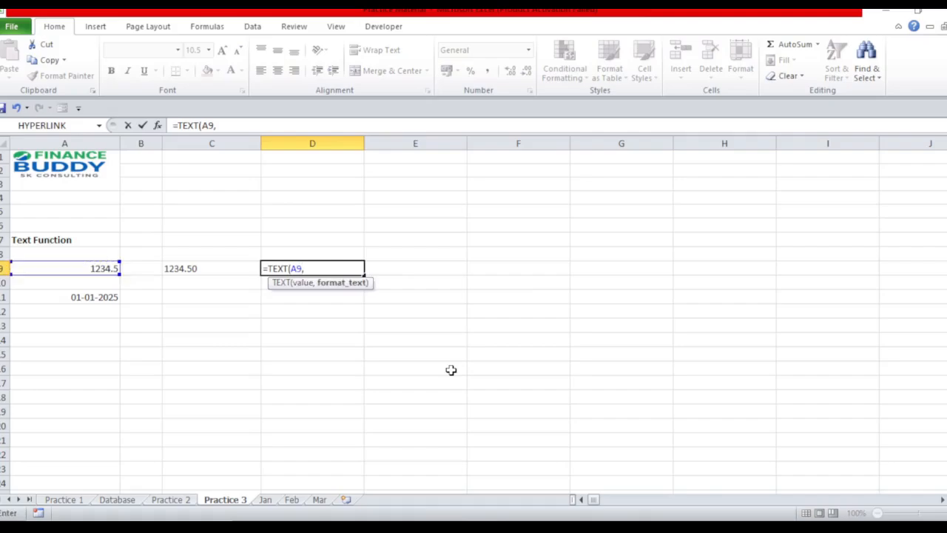
text("$#,##0")
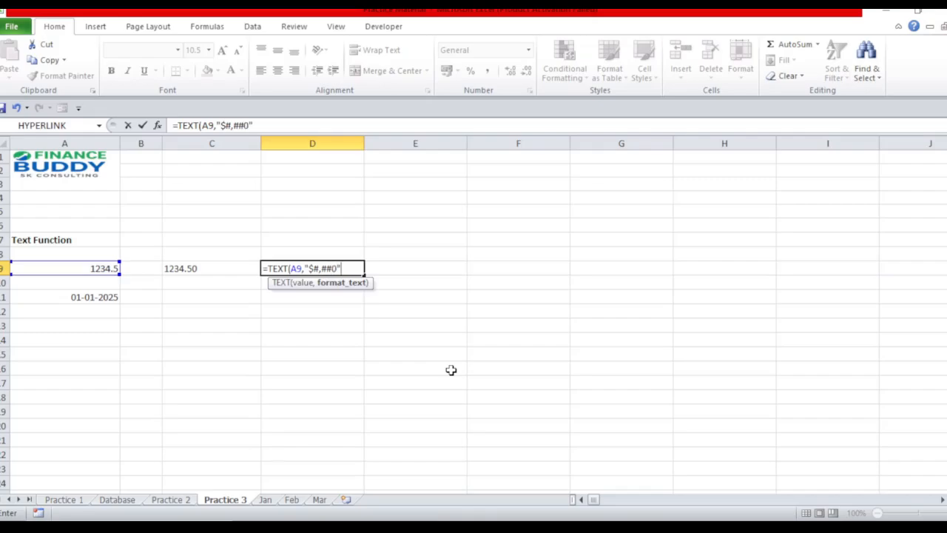
text())
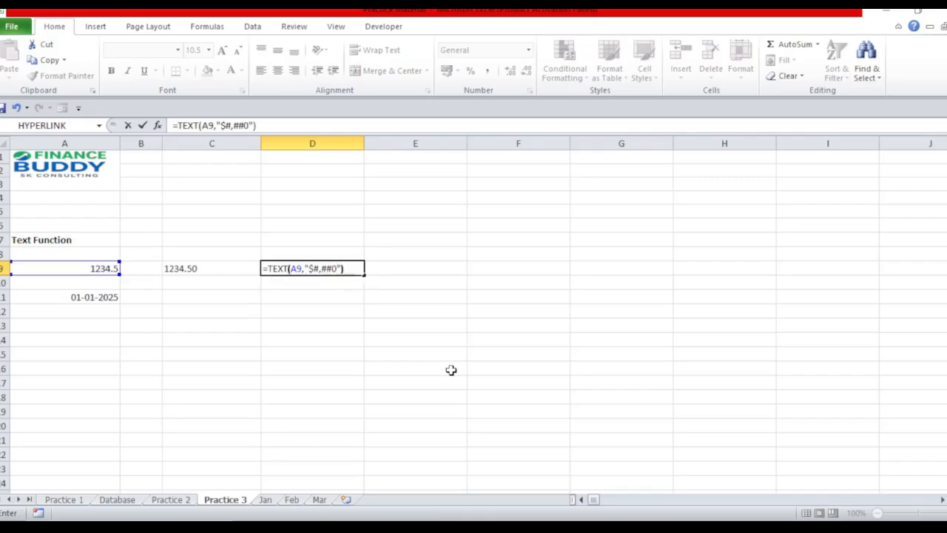
key(Return)
key(Up)
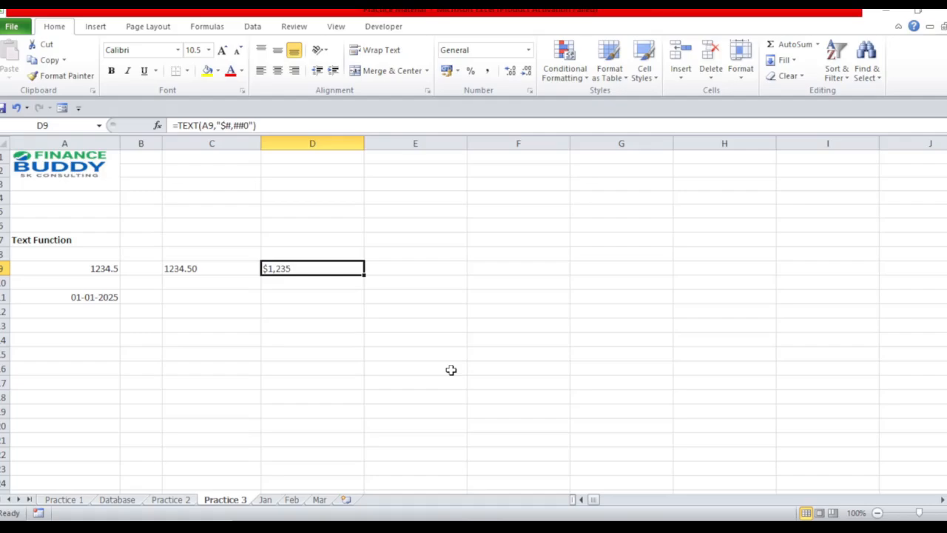
key(Down)
key(Up)
key(Right)
key(Left)
key(Right)
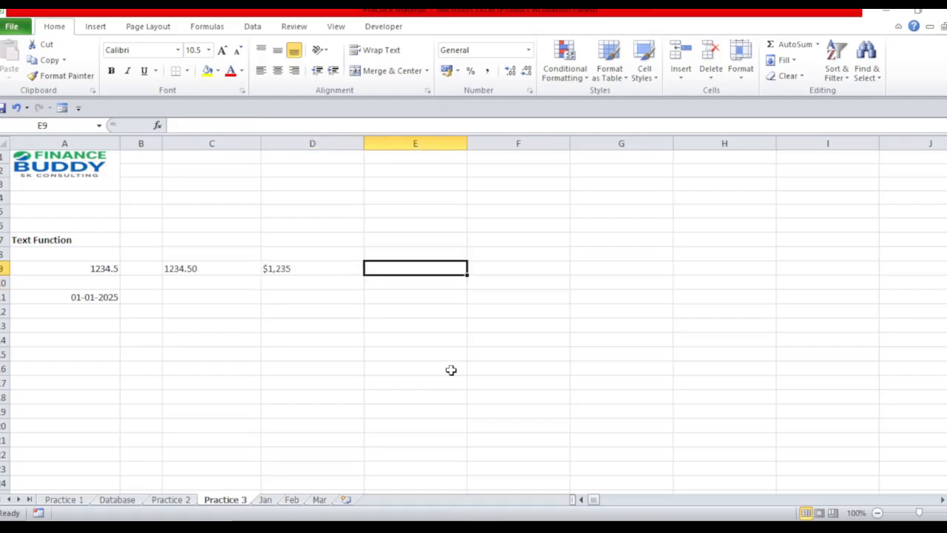
key(Down)
key(Left)
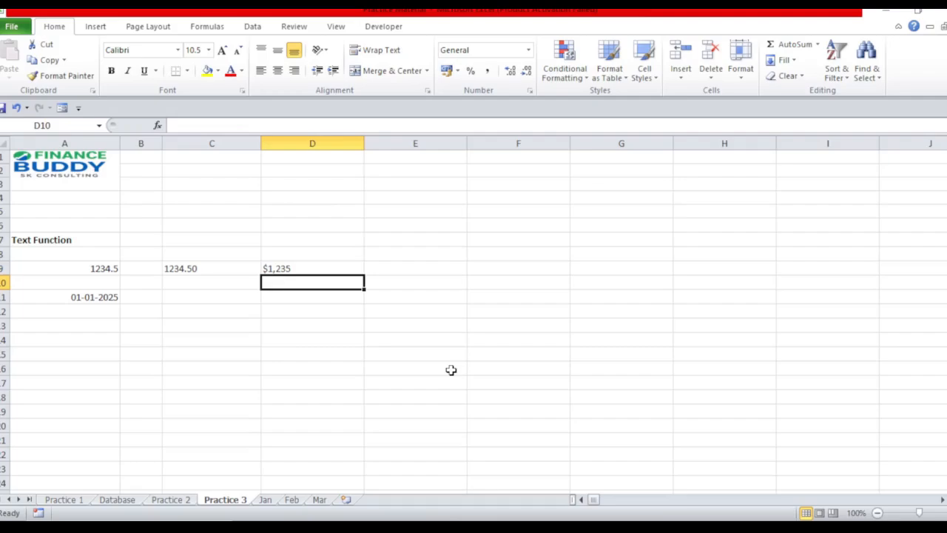
Begin a formula in E9 that joins the text "Your salary is" with a space.
key(Right)
key(Up)
text(=)
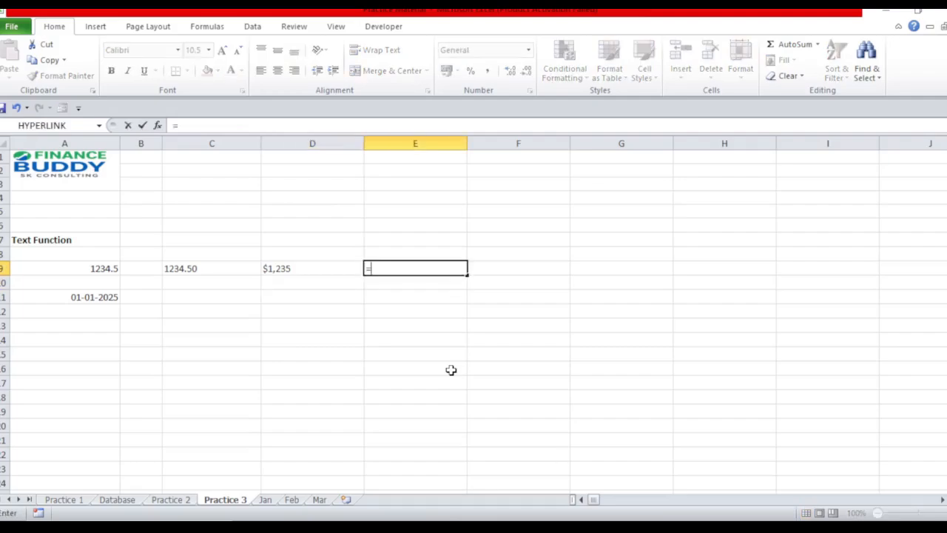
text("Your salary is")
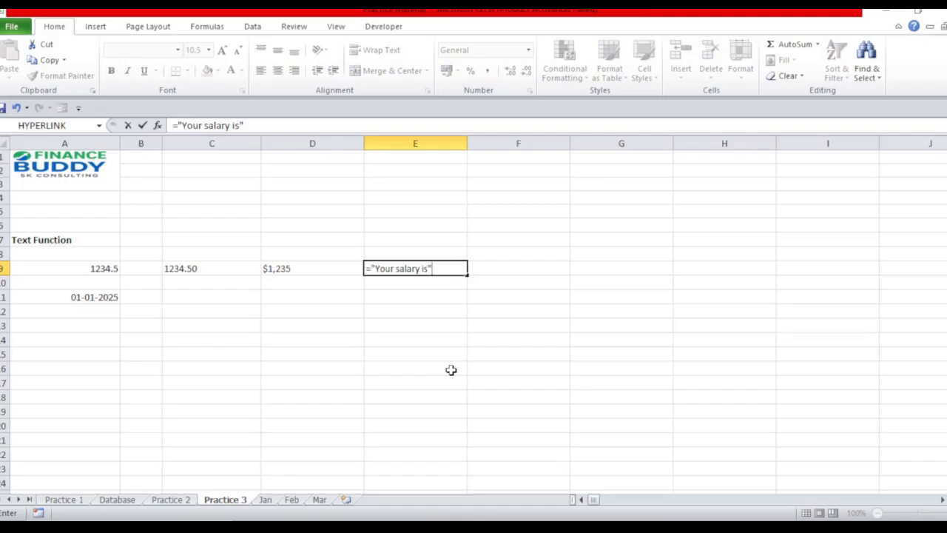
text(&)
text(" "$)
key(BackSpace)
text(&te)
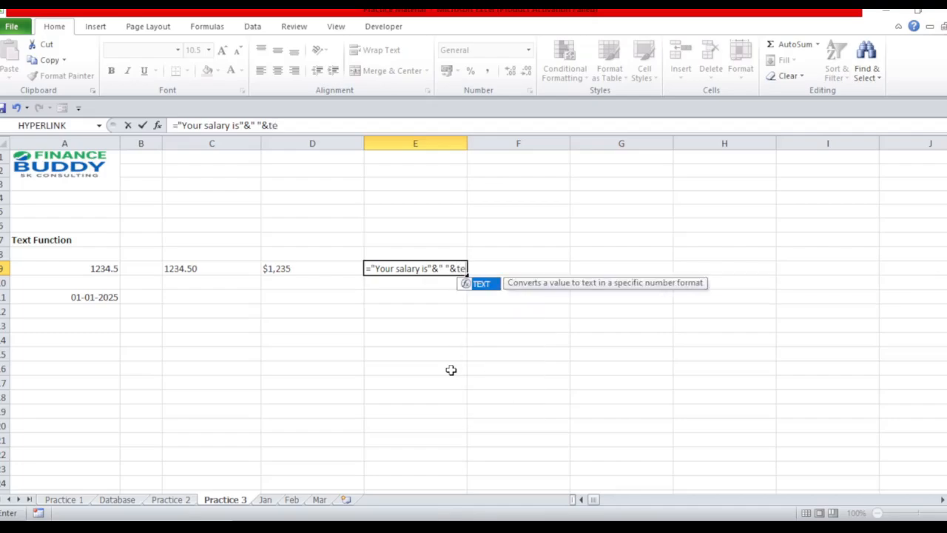
Append a TEXT function on A9 with the format code $#,##0 to the E9 formula and try to commit it.
key(Tab)
key(Left)
key(Left)
key(Left)
key(Left)
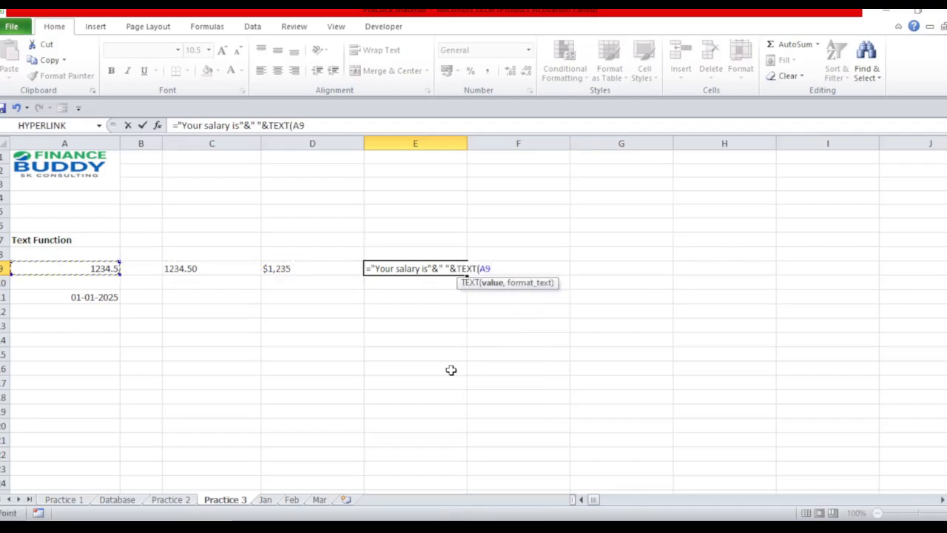
text(,$)
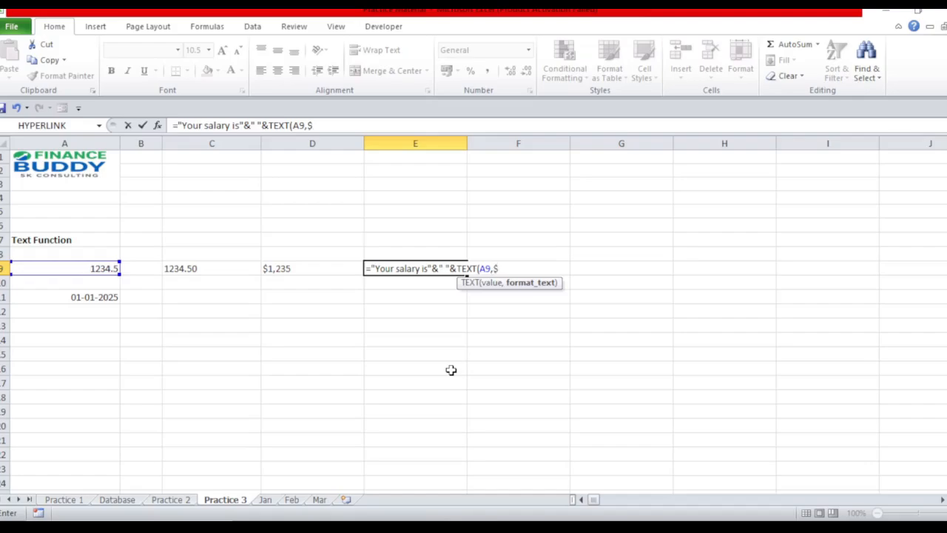
text(#,##)
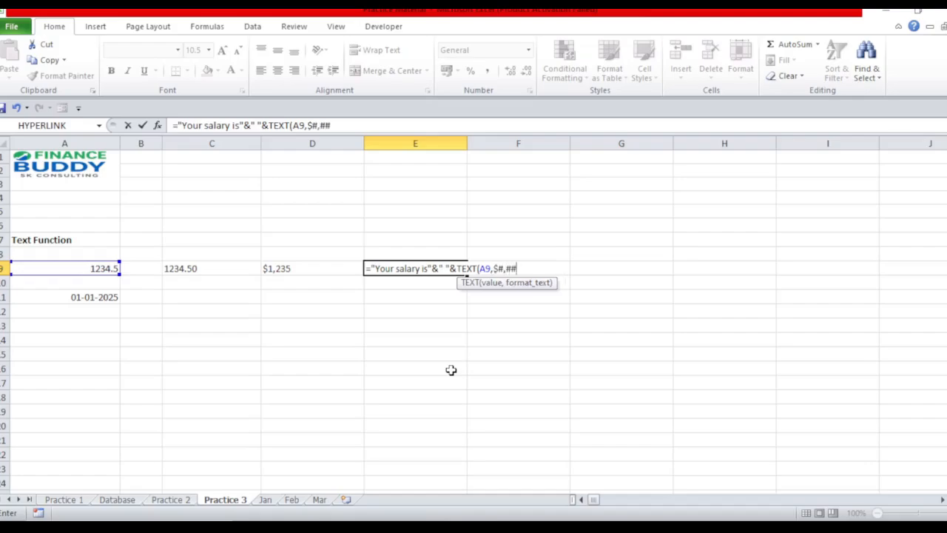
text(0"))
key(Return)
Add the opening quotation mark before the $#,##0 format code in the E9 formula and commit it.
click(451, 374)
key(Right)
key(Left)
key(Left)
key(Left)
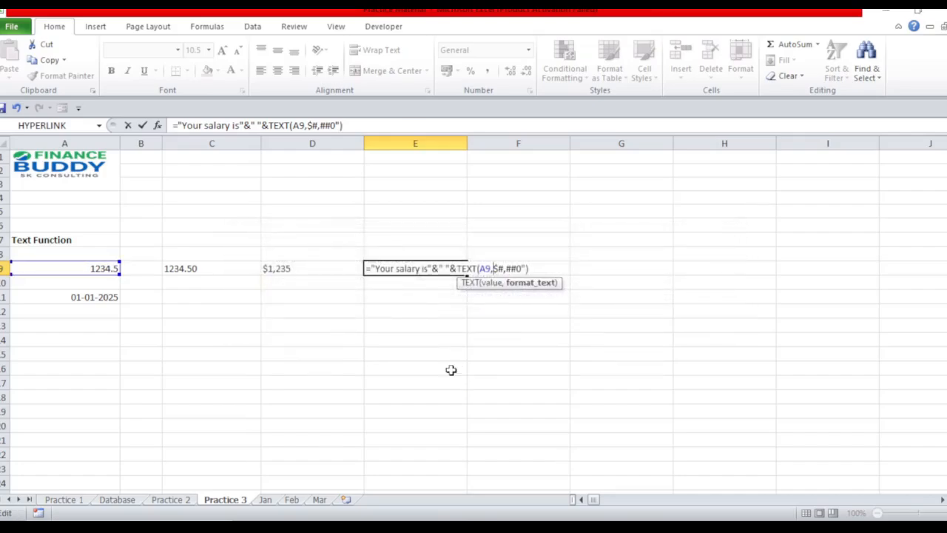
text(")
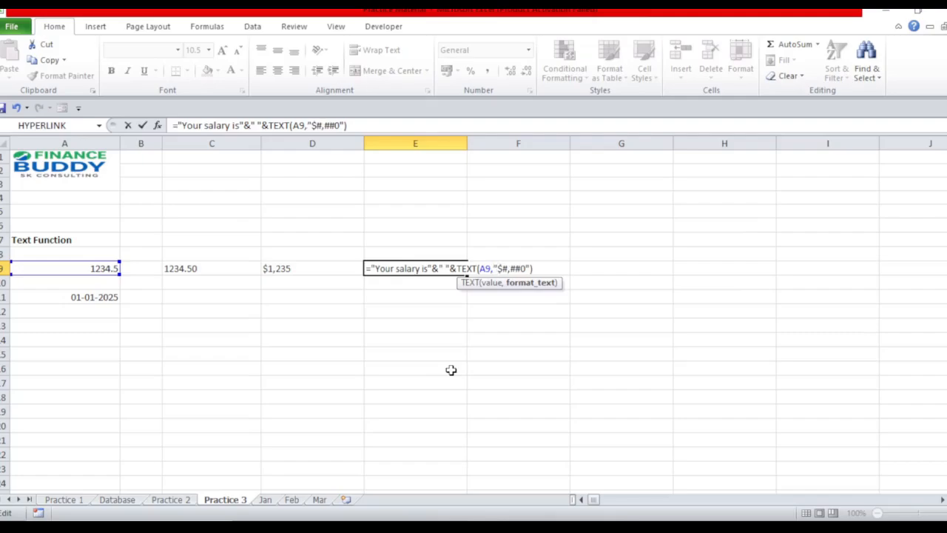
key(Return)
key(Up)
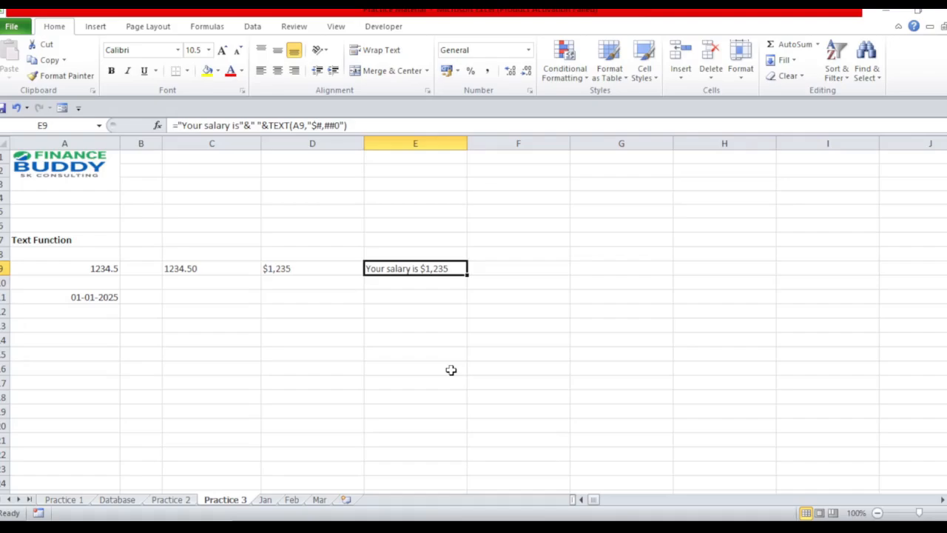
click(150, 300)
key(Left)
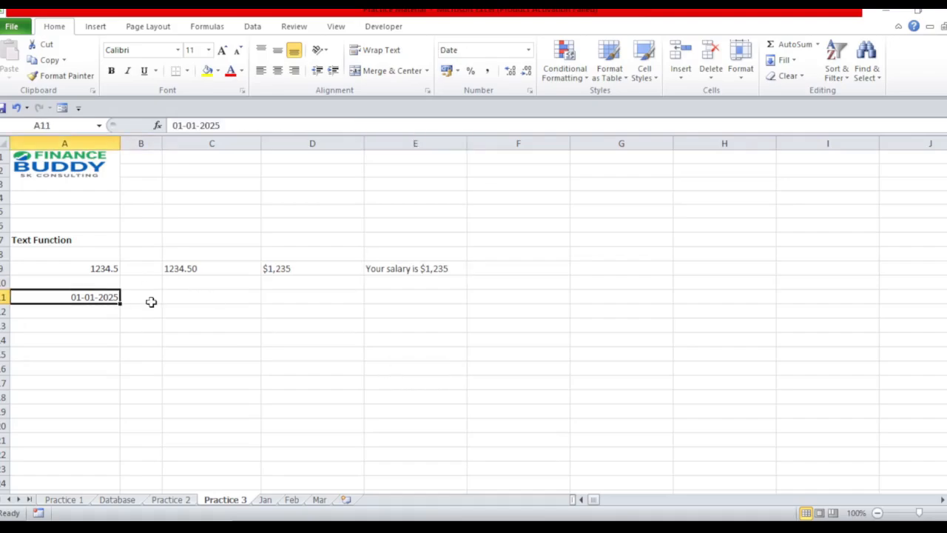
key(Right)
Enter the formula =TEXT(A11,"dd,mm,yyyy") in cell C11 to format the date as text.
key(Right)
key(Left)
key(Left)
key(Right)
key(Right)
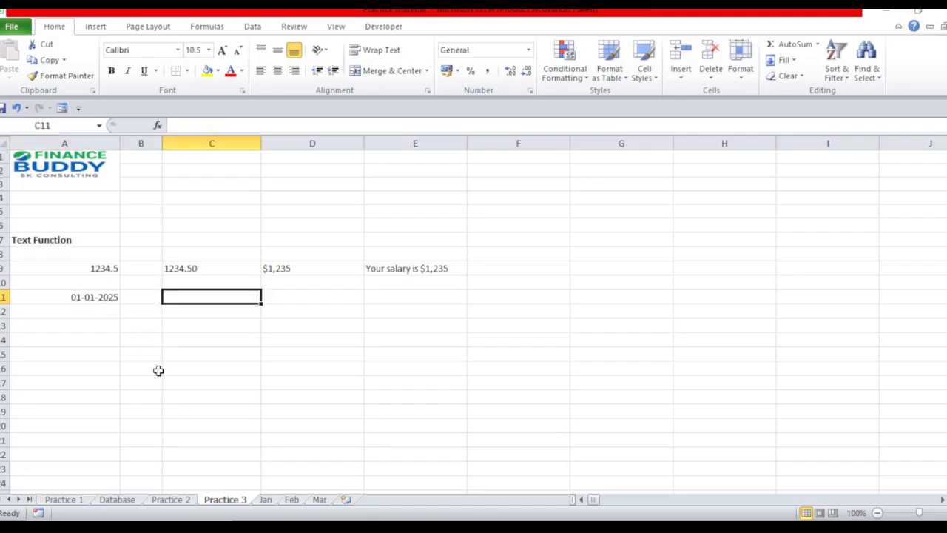
text(=TEXT(A11)
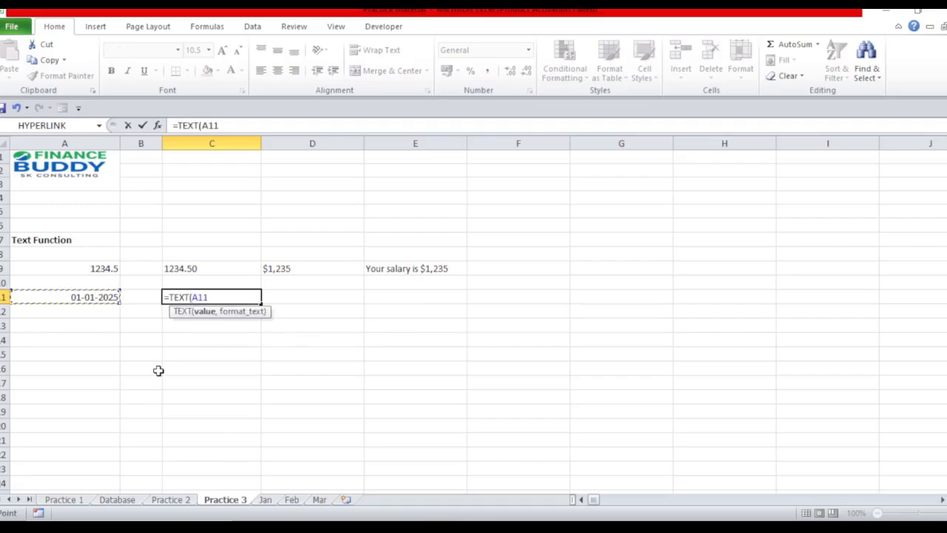
text(,)
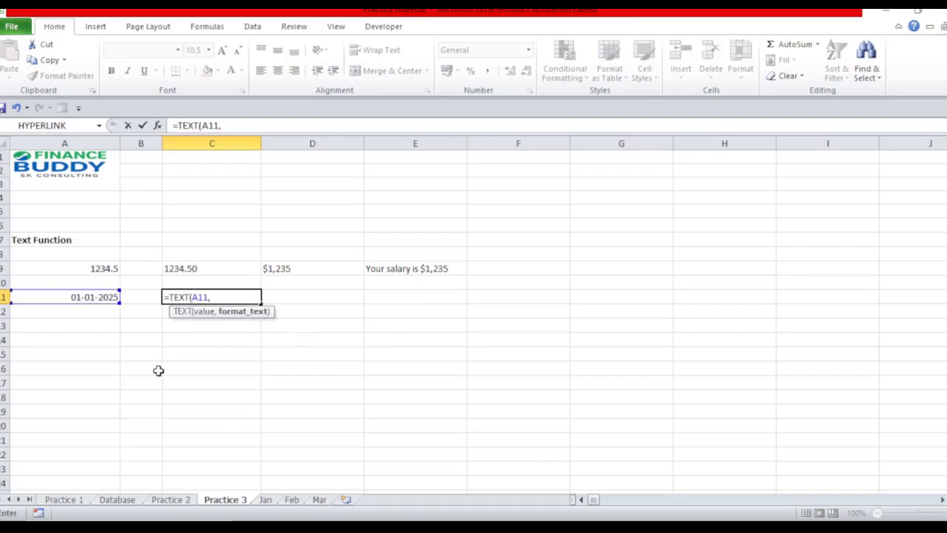
text("dd,mm,yyy)
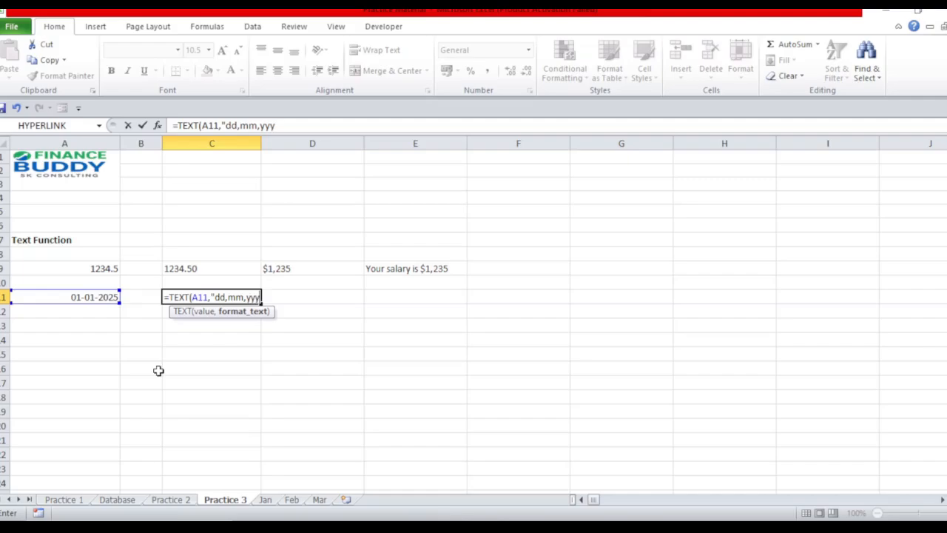
text(y"))
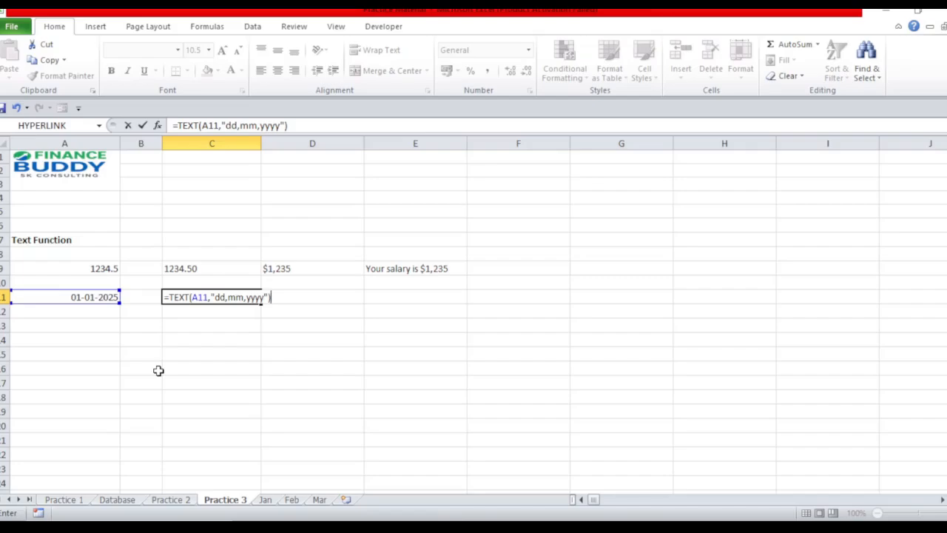
key(Return)
key(Up)
key(F2)
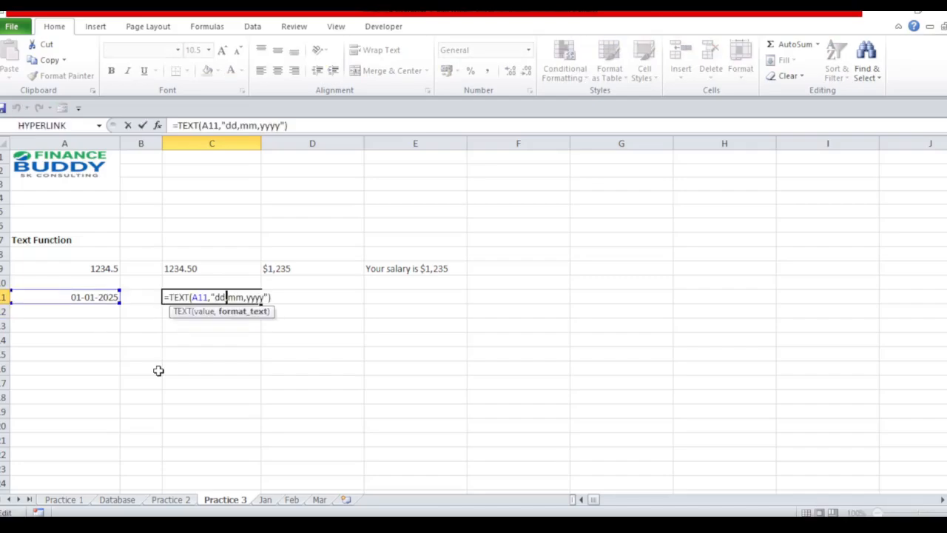
key(Escape)
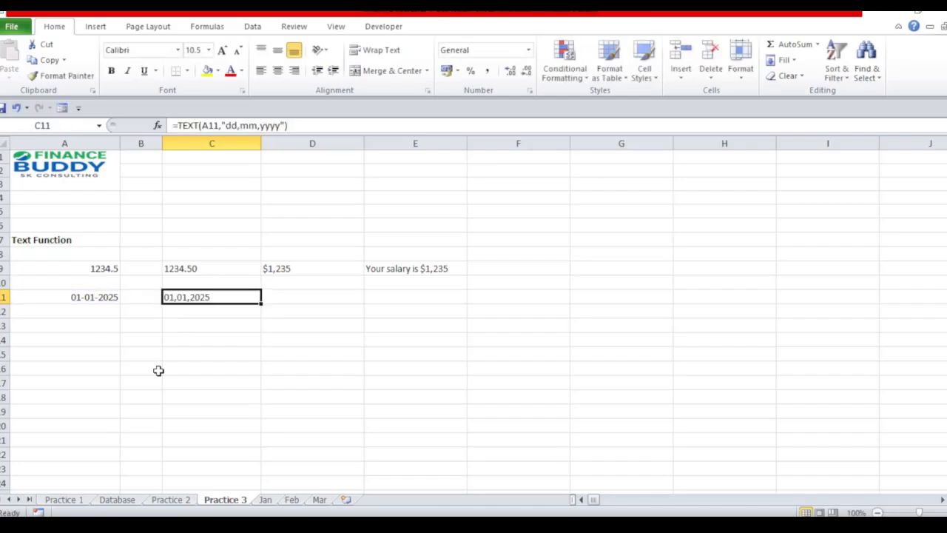
key(Left)
key(Left)
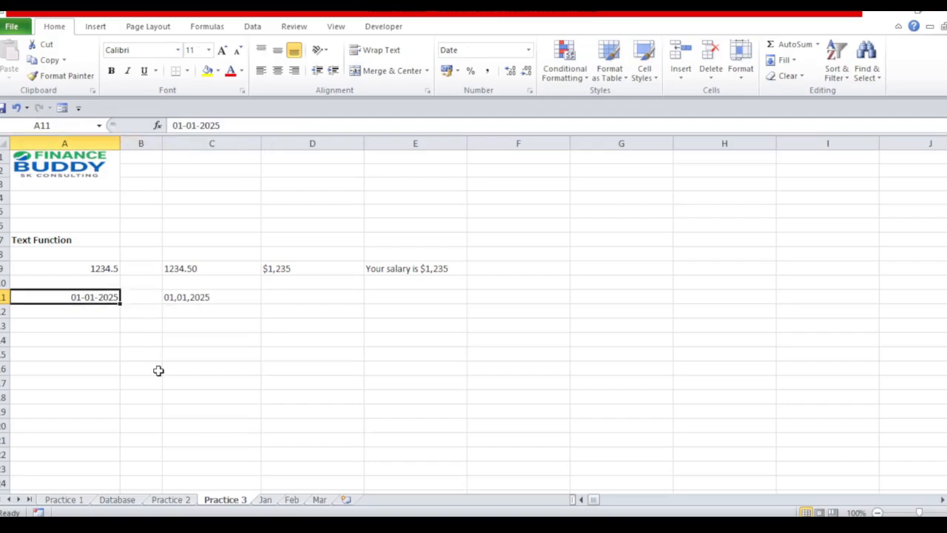
key(Right)
key(Right)
key(F2)
text(2)
key(Escape)
Replace both commas in C11's date format code with hyphens so the formula reads =TEXT(A11,"dd-mm-yyyy").
key(F2)
key(Left)
key(Left)
key(Left)
key(Left)
key(Left)
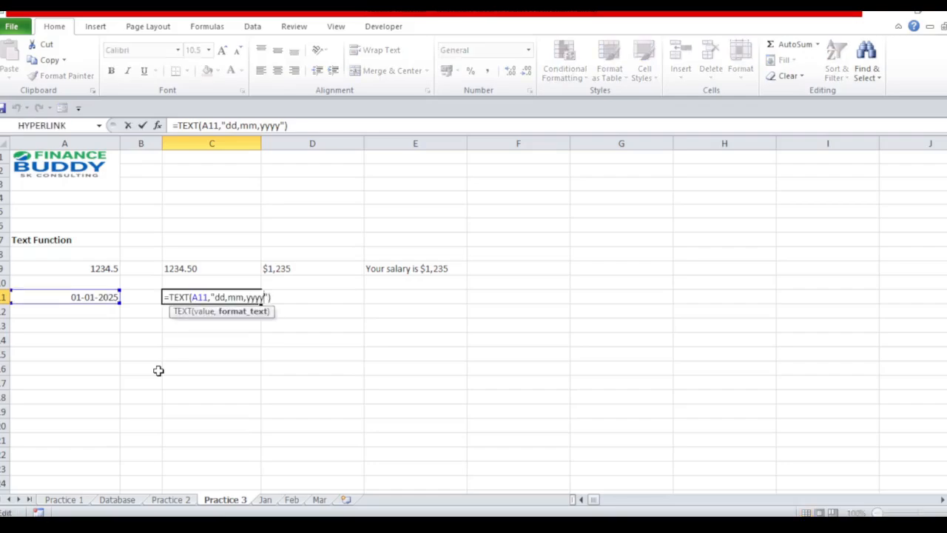
key(Left)
key(Left)
key(Delete)
text(-)
key(Right)
key(Right)
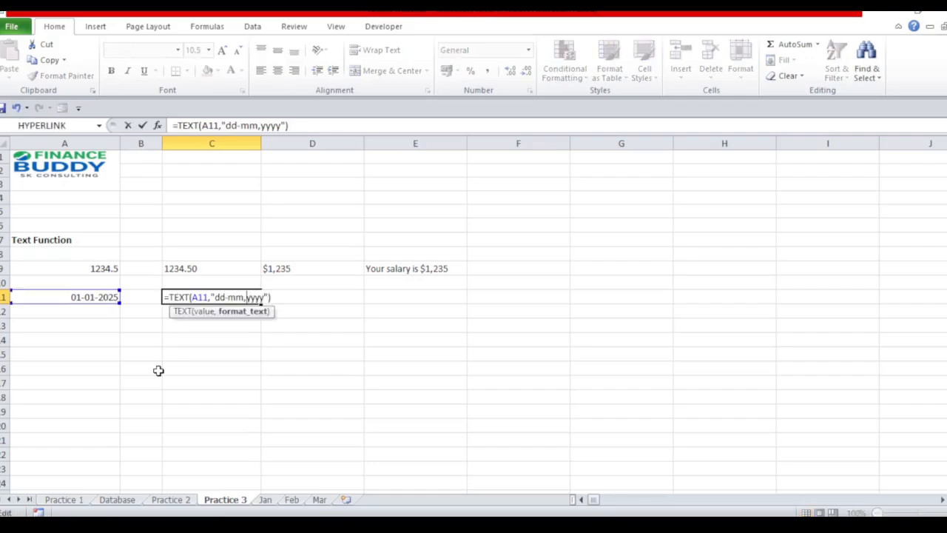
key(Delete)
text(-)
key(Return)
key(Up)
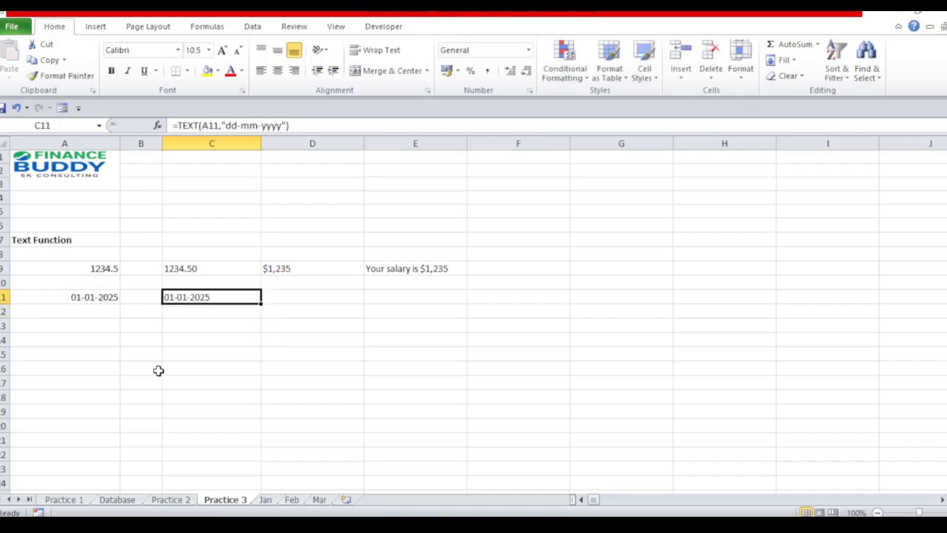
key(Left)
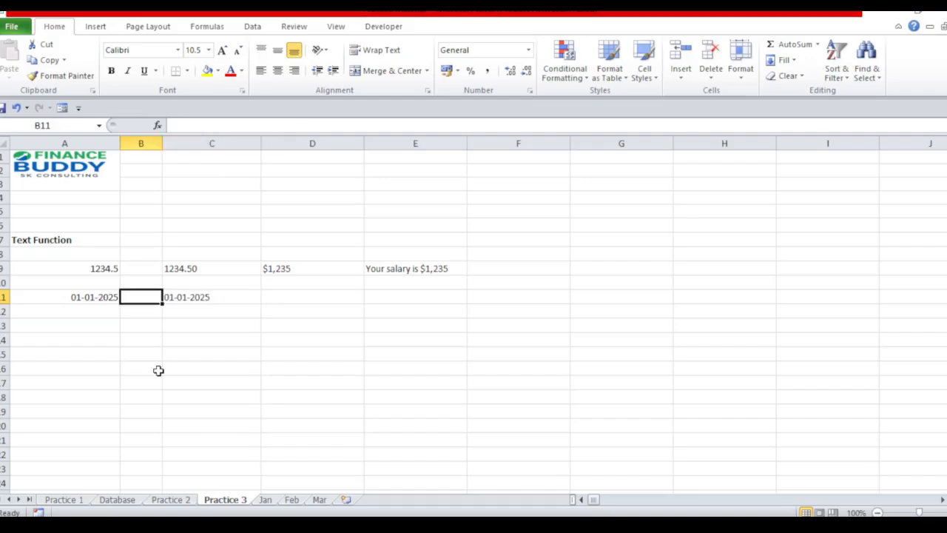
key(Left)
key(Right)
key(Right)
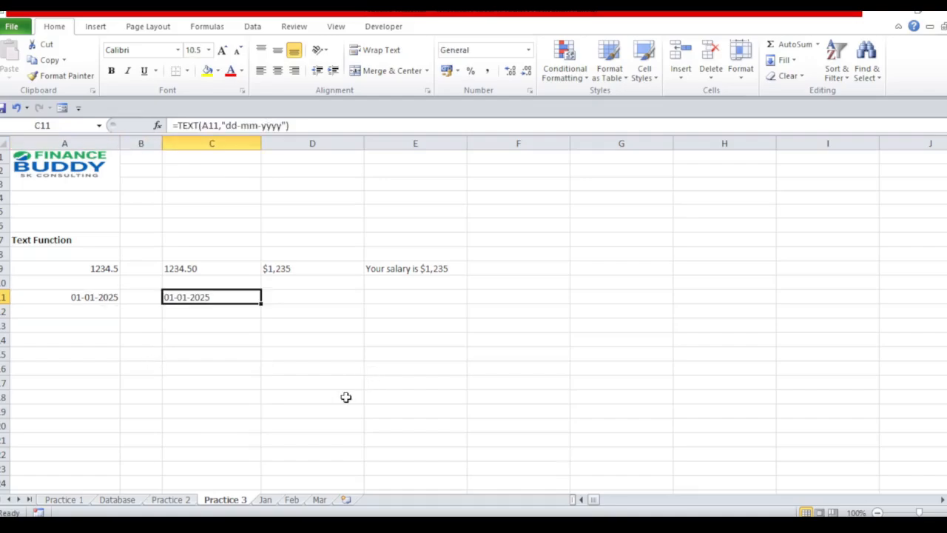
key(F2)
click(237, 298)
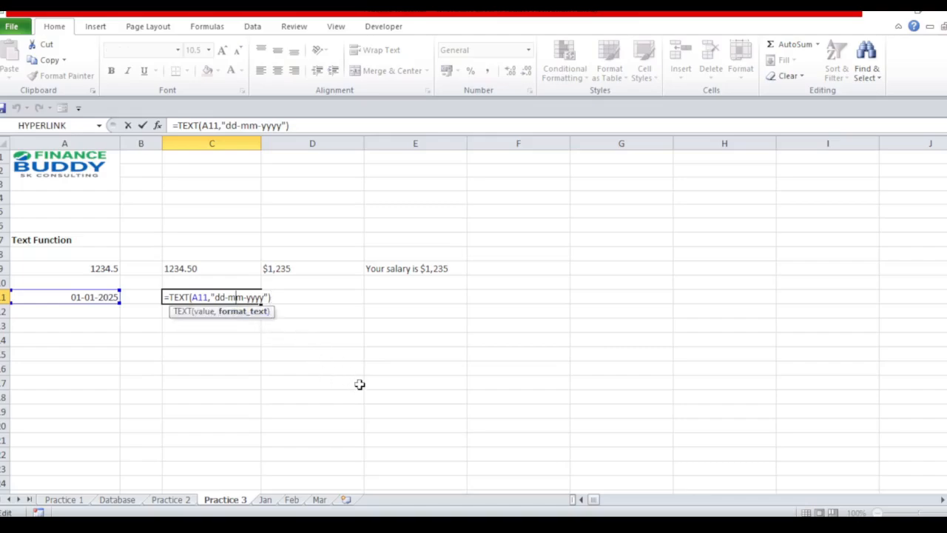
key(Escape)
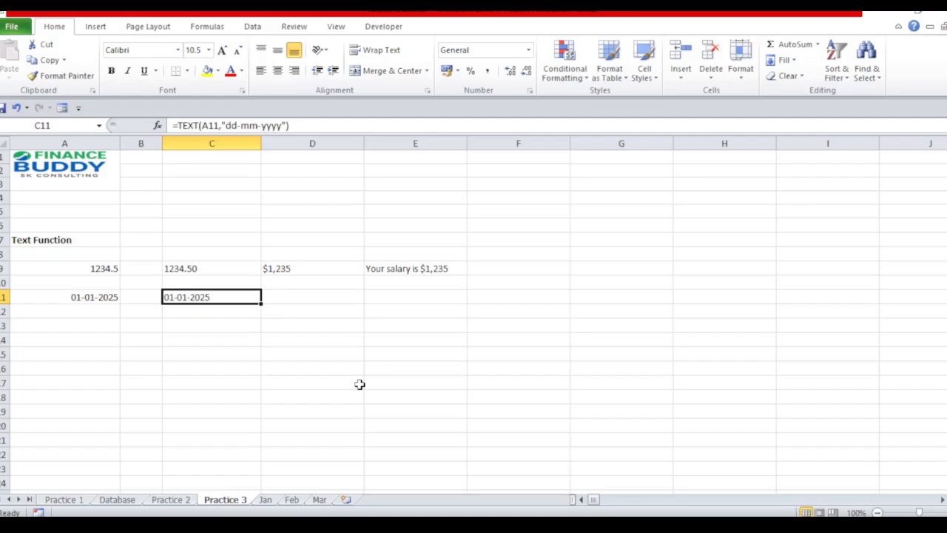
Extend the month code in the C11 formula to three letters, making the format "dd-mmm-yyyy".
key(F2)
key(Left)
key(Left)
key(Left)
key(Left)
key(Left)
key(Left)
key(Left)
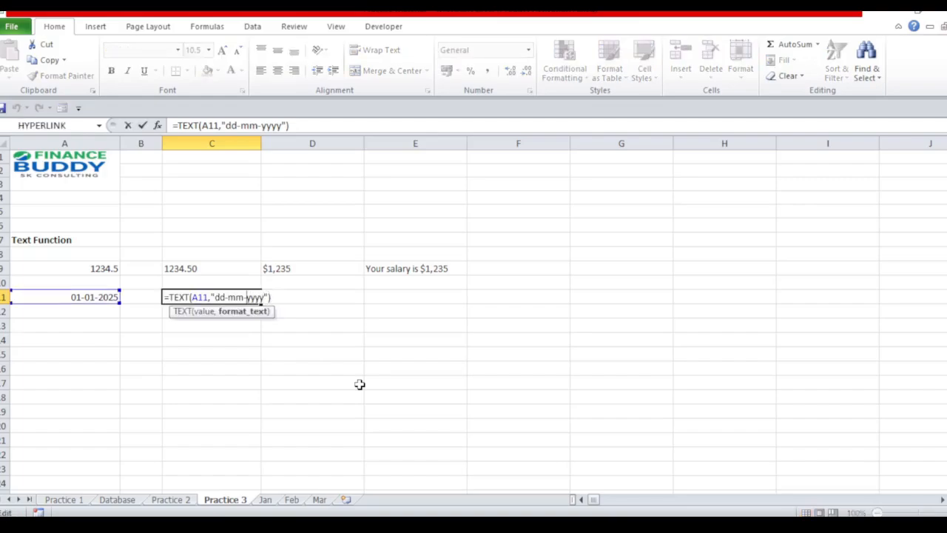
text(m)
key(Return)
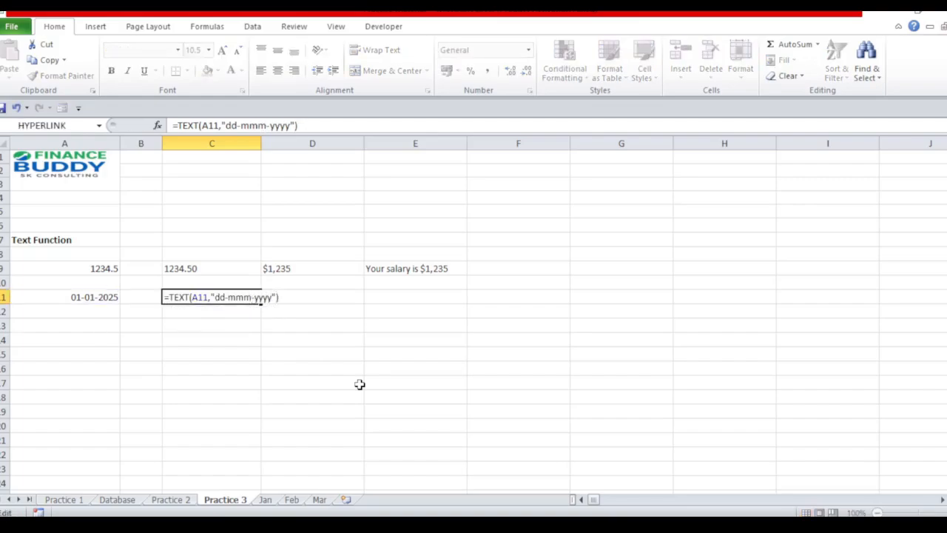
key(Up)
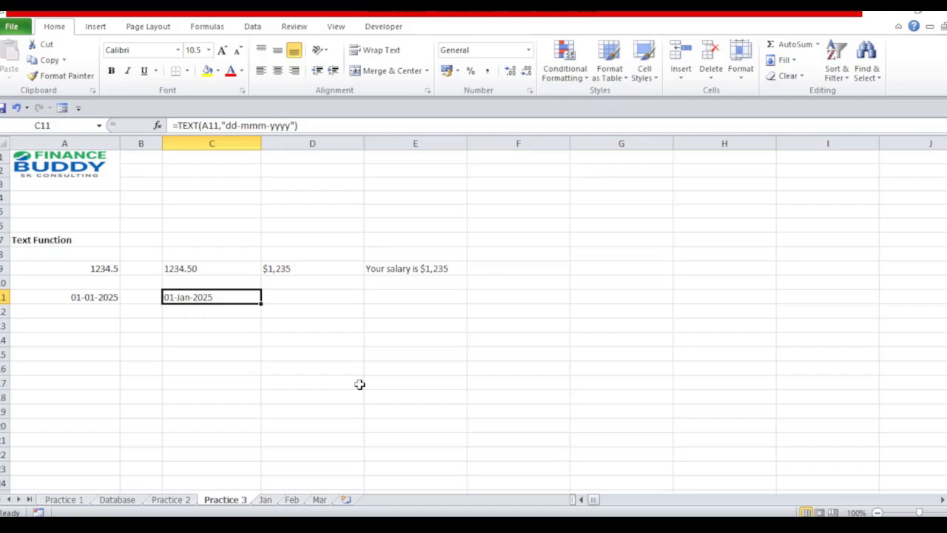
Shorten the year code in the C11 formula to two letters, making the format "dd-mmm-yy".
key(F2)
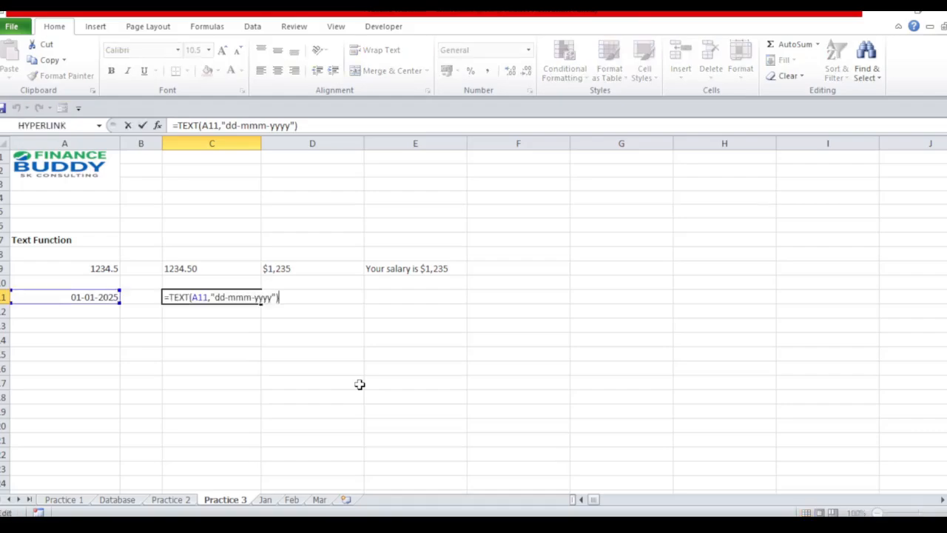
key(Left)
key(Left)
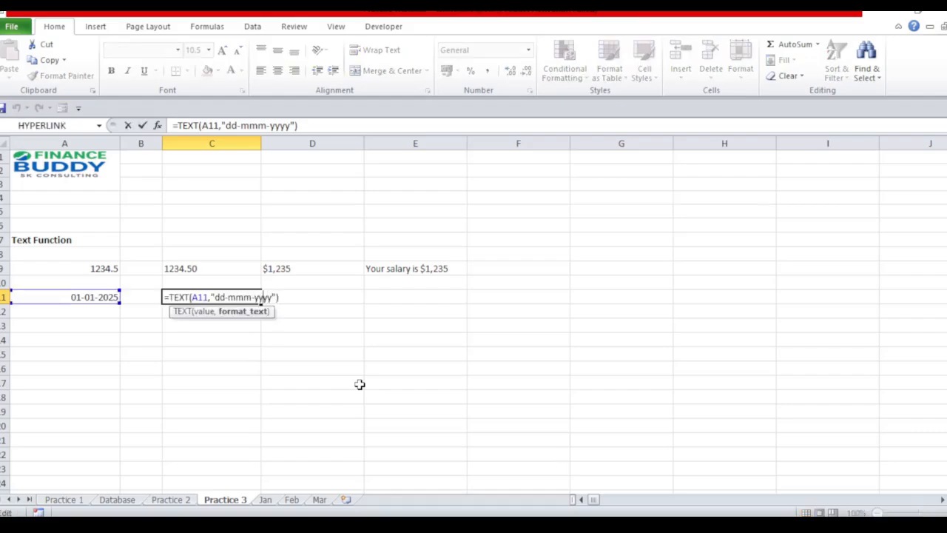
key(BackSpace)
key(BackSpace)
key(Return)
key(Up)
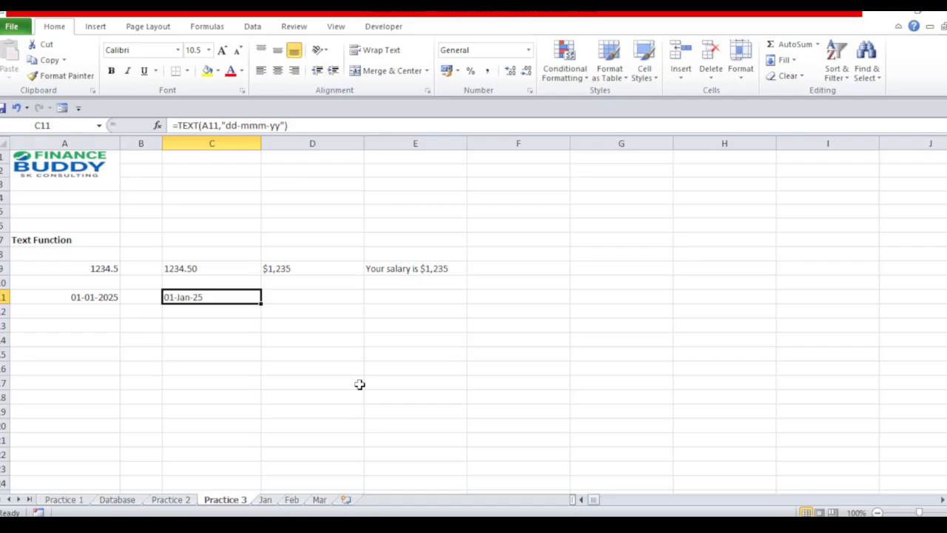
Reduce the day code in the C11 formula to a single letter, making the format "d-mmm-yy".
key(F2)
key(Left)
key(Left)
key(Left)
key(Left)
key(Left)
key(Left)
key(Left)
key(Left)
key(Left)
key(Left)
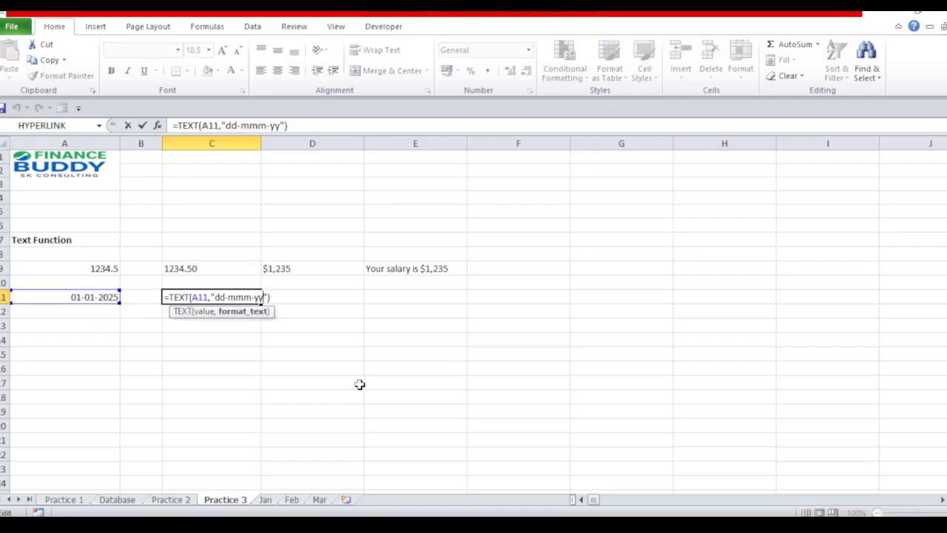
key(BackSpace)
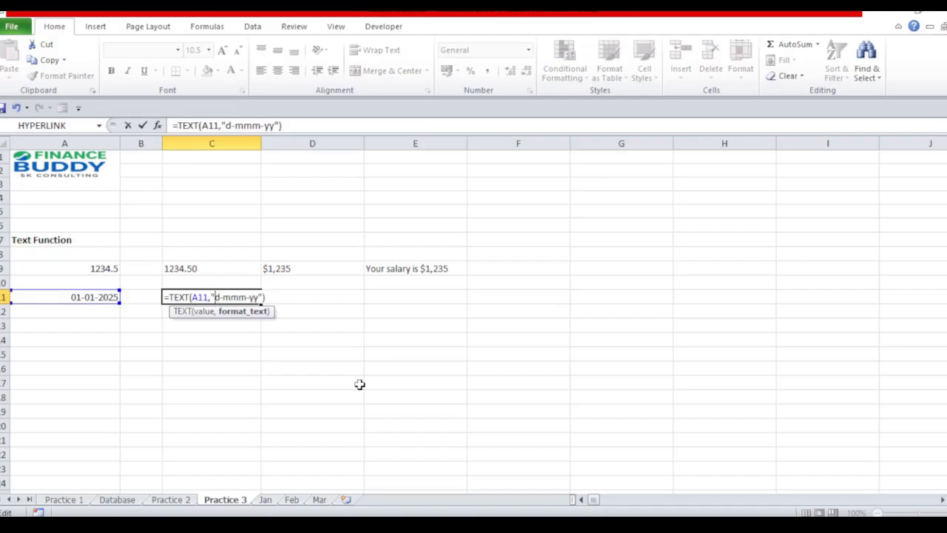
key(Return)
key(Up)
Copy the date row A11:C11 and paste it two rows below, starting at A13.
key(Left)
key(Left)
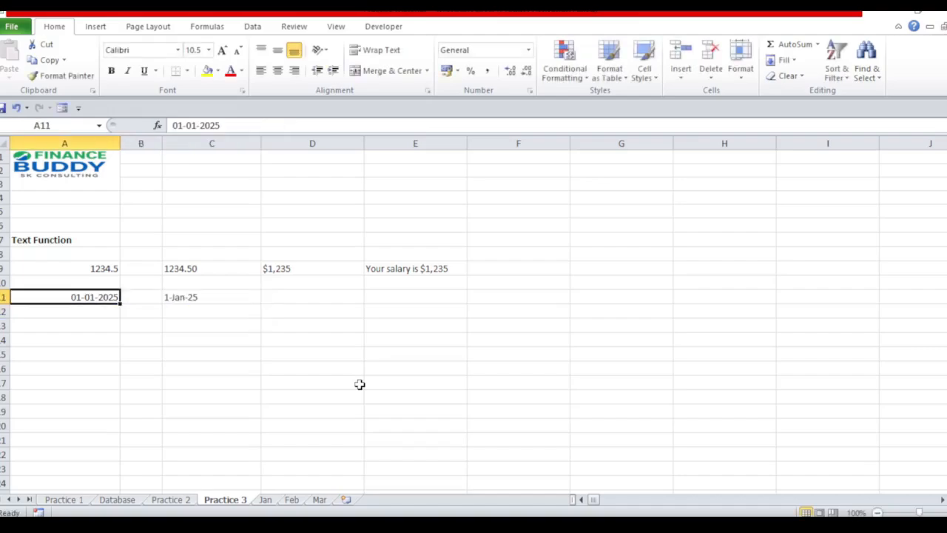
key(shift+Right)
key(shift+Right)
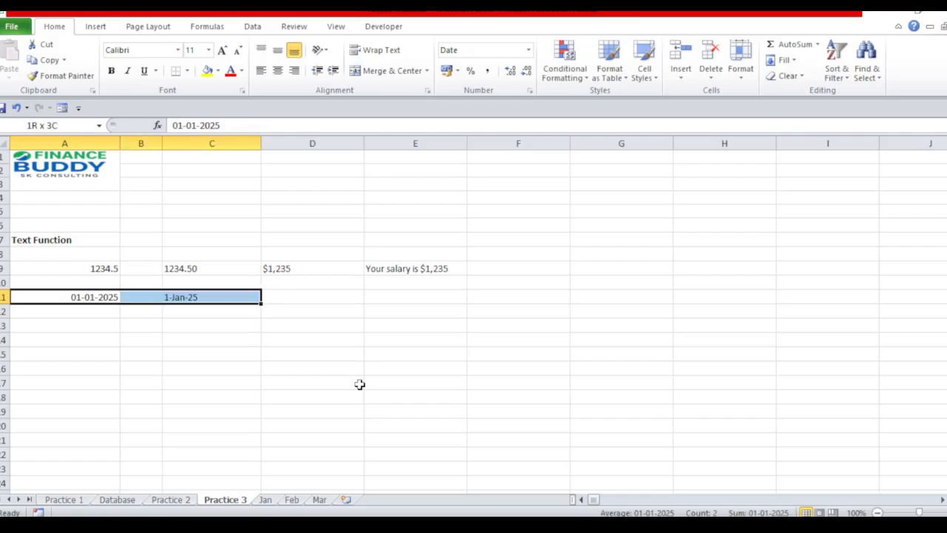
key(ctrl+c)
key(Down)
key(Down)
key(Return)
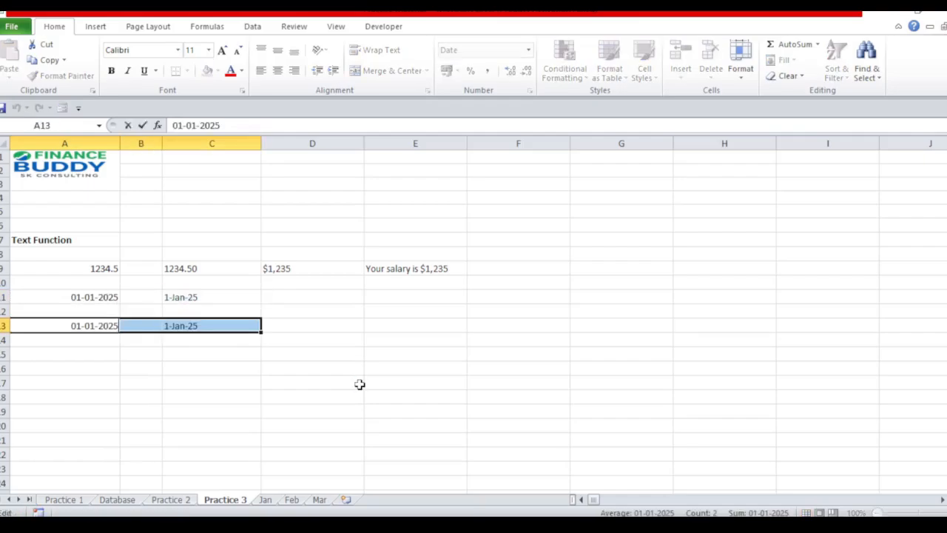
key(F2)
key(Left)
key(Left)
key(Left)
key(Left)
key(Left)
key(Left)
key(Left)
key(Left)
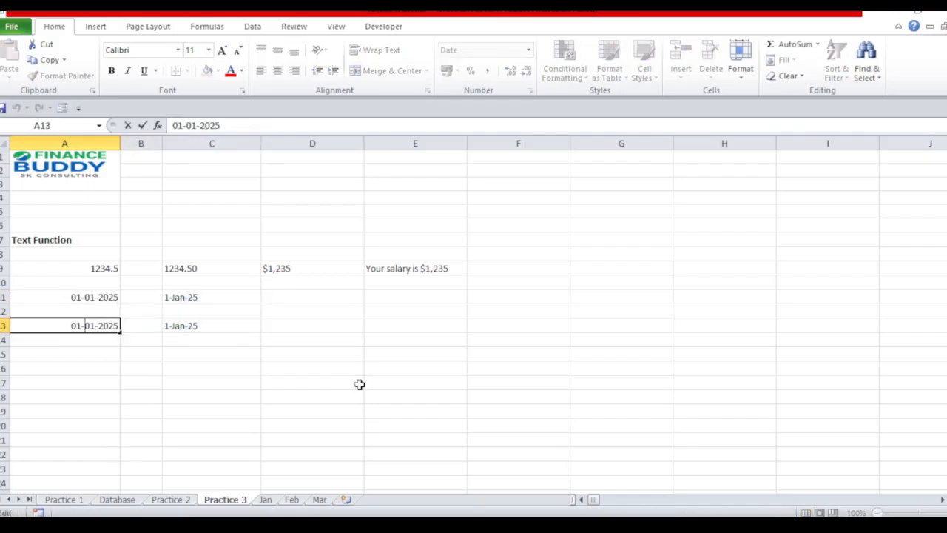
key(shift+Home)
text(12)
key(Escape)
key(Right)
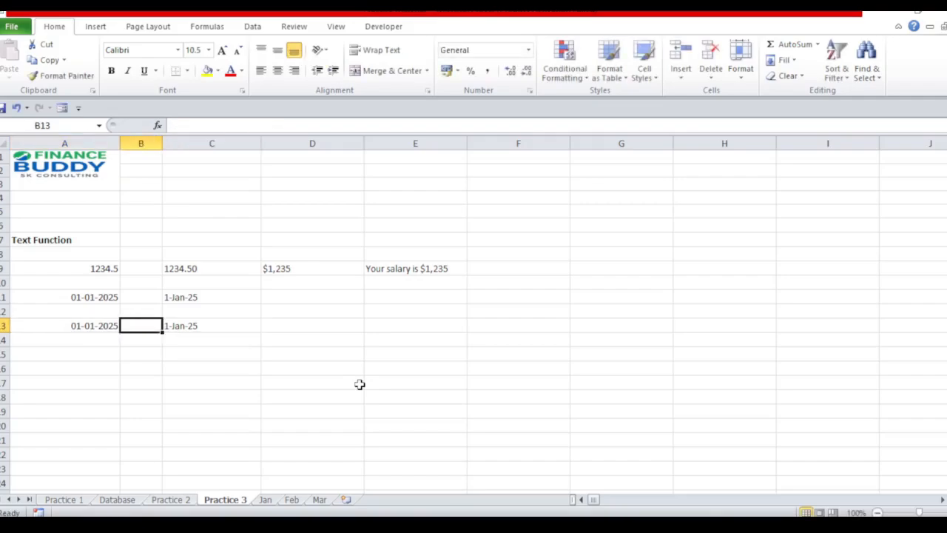
key(Right)
key(F2)
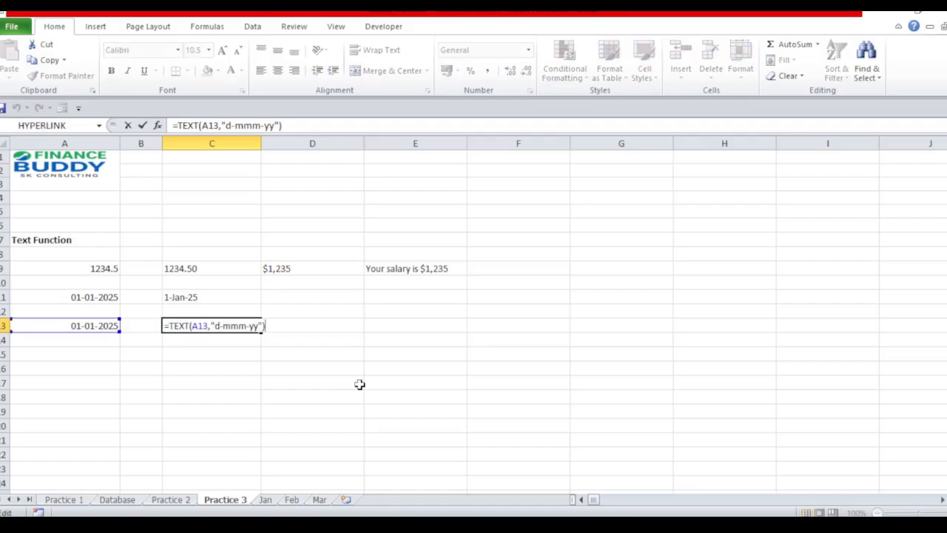
key(Left)
key(Left)
key(Left)
key(Left)
key(Left)
key(Left)
key(Left)
key(Left)
key(Left)
key(Escape)
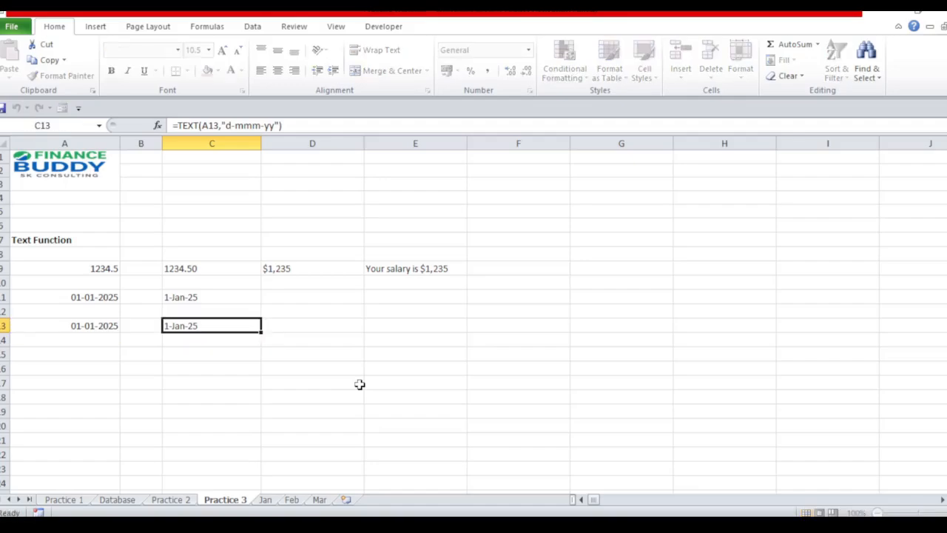
Change the day in A13 to 12 so the date reads 12-01-2025, and select the formula cell C13.
key(Left)
key(Left)
key(F2)
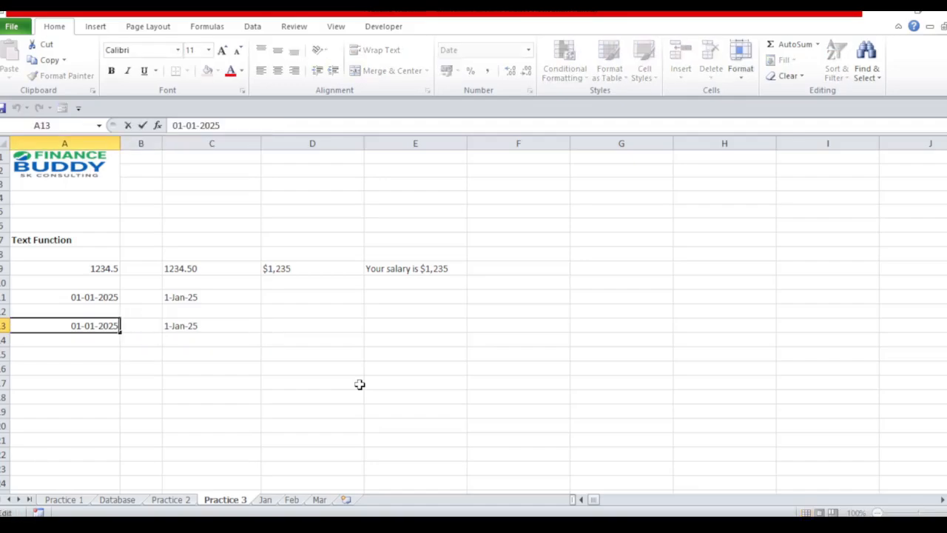
key(Left)
key(Left)
key(Left)
key(Left)
key(Left)
key(Left)
key(Left)
key(Left)
key(shift+Home)
text(12)
key(ctrl+Return)
key(Right)
key(Right)
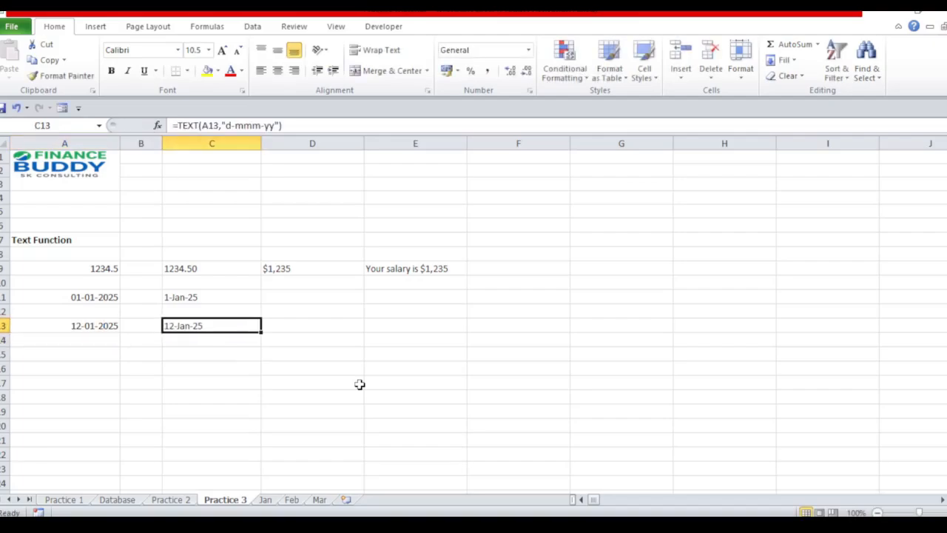
Examine the TEXT formula in C13 and compare how the single-d day code displays the dates in C13 and C11.
key(F2)
key(ctrl+Return)
key(Up)
key(Up)
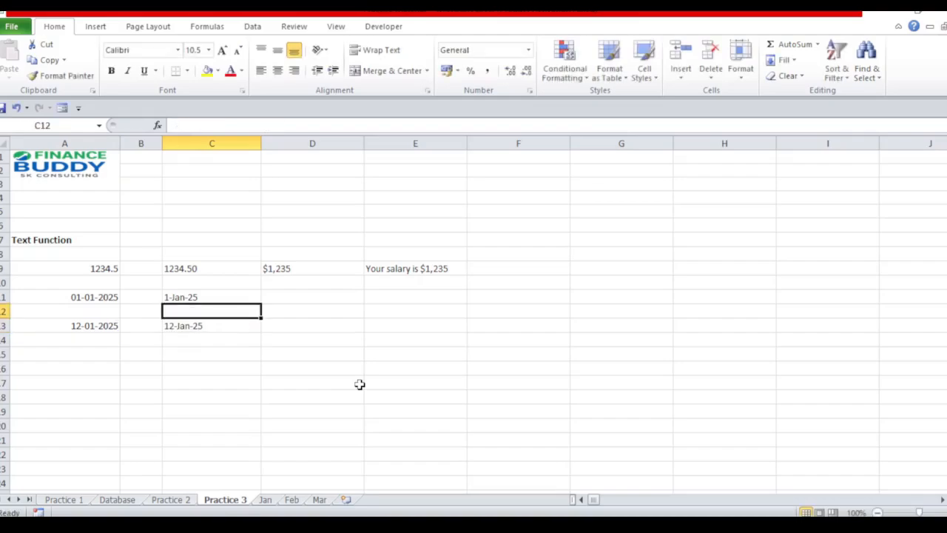
key(Down)
key(Down)
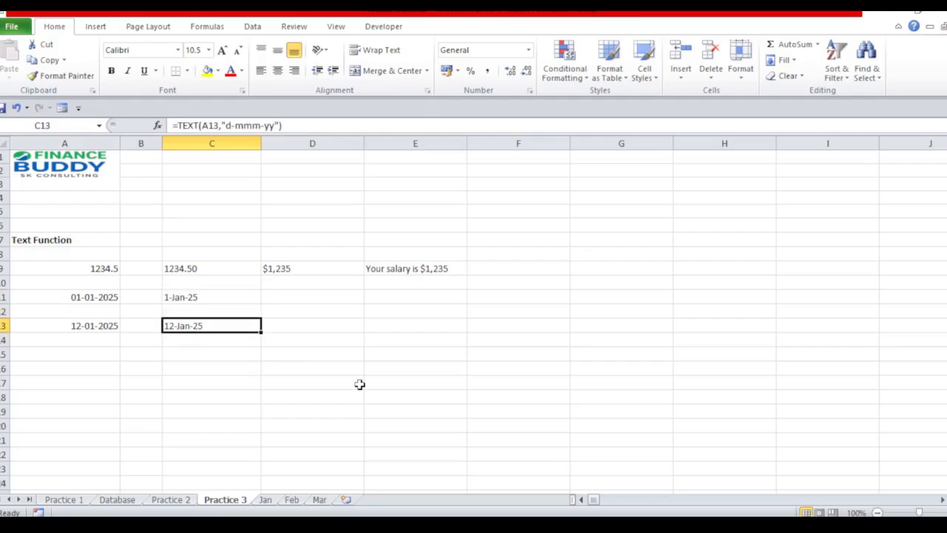
key(Up)
key(Up)
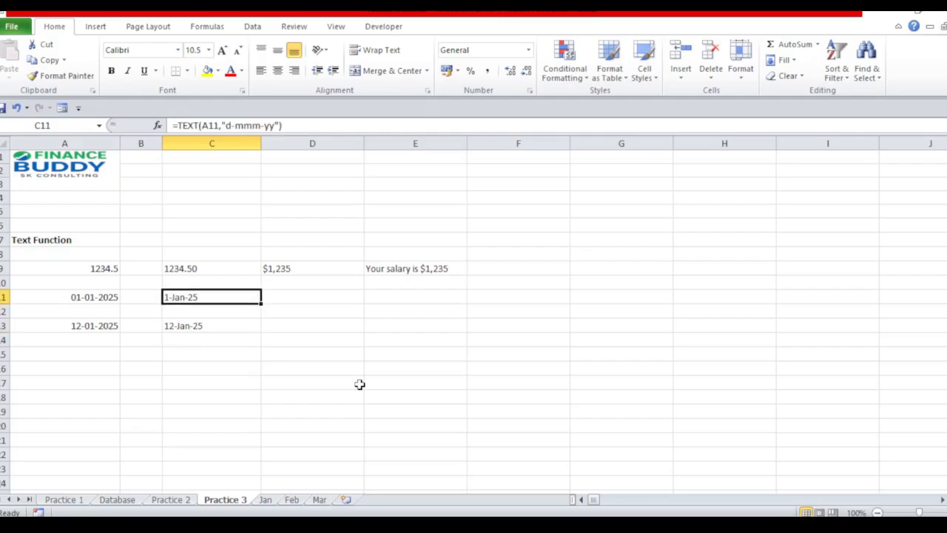
key(Left)
key(Left)
key(Right)
key(Right)
Remove the day code from the C11 formula and separate month and year with an apostrophe, giving =TEXT(A11,"mmm'yy").
key(F2)
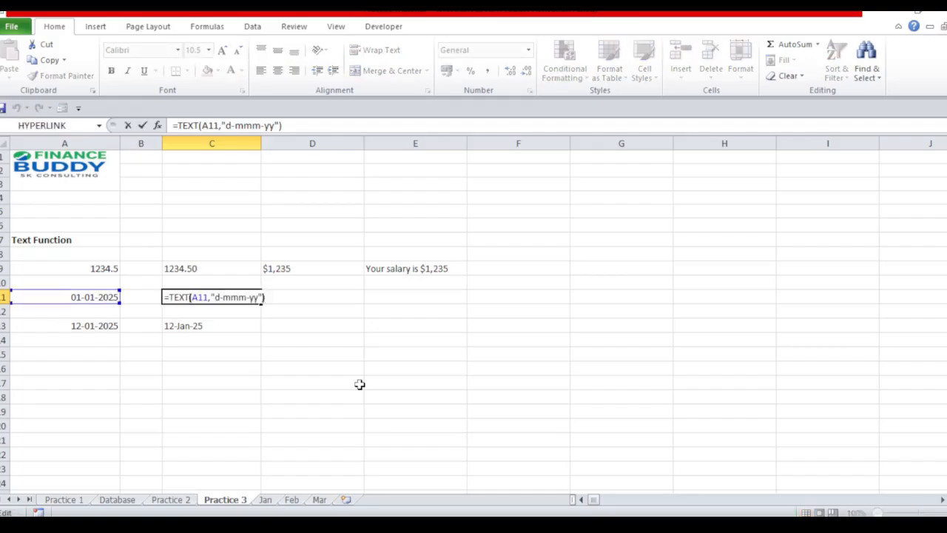
key(Left)
key(Left)
key(Left)
key(Left)
key(Left)
key(Left)
key(Left)
key(Left)
key(Left)
key(Right)
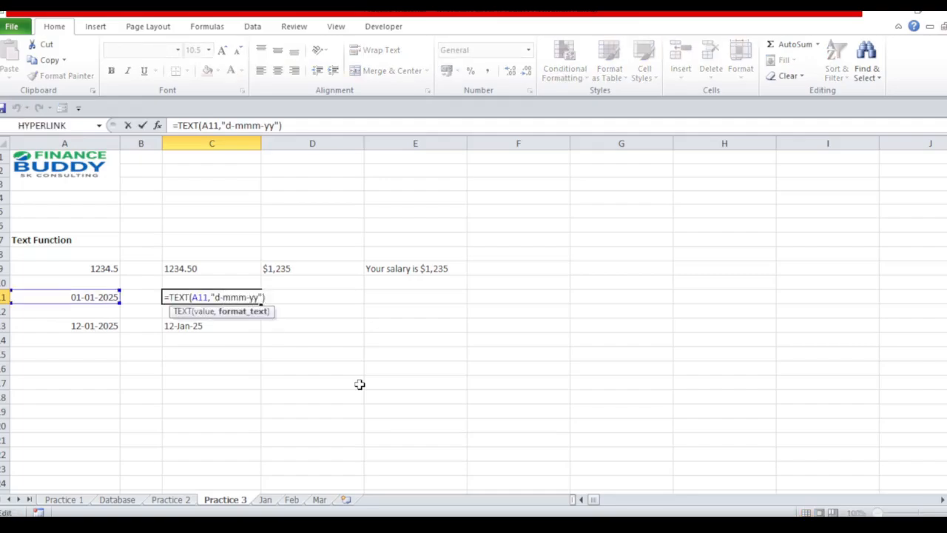
key(BackSpace)
key(BackSpace)
key(Right)
key(Right)
key(Right)
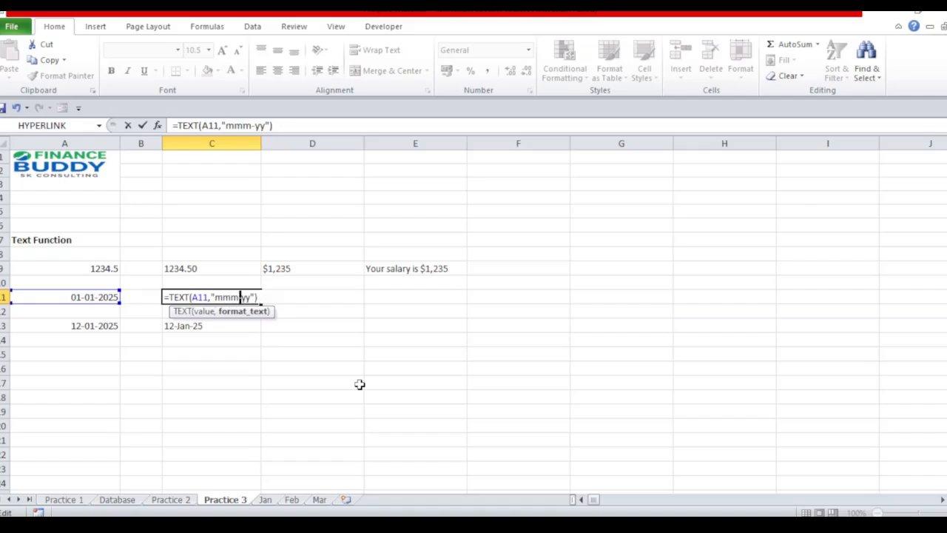
key(Delete)
text(')
key(Return)
key(Up)
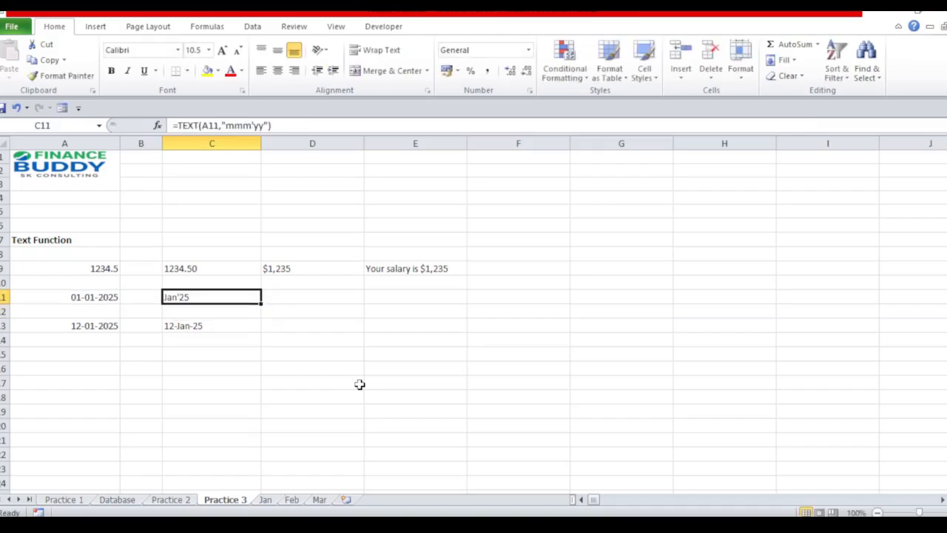